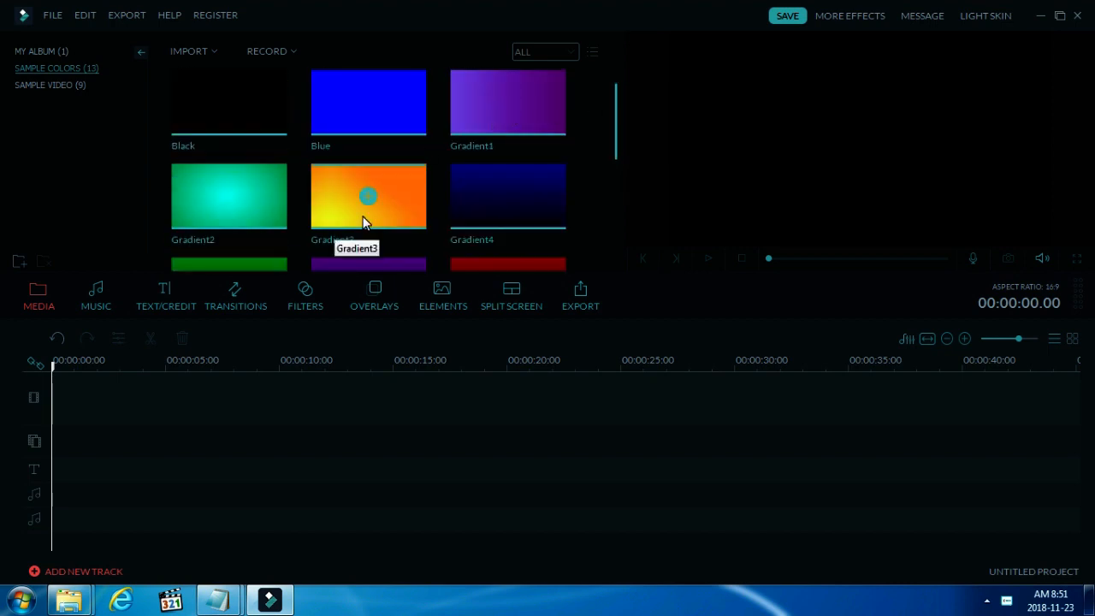
Place the Gradient3 sample color at the start of the video track and add the Bokeh 3 overlay under it
{"action": "left_click_drag", "start_coordinate": [396, 236], "coordinate": [147, 420]}
{"action": "left_click_drag", "start_coordinate": [324, 394], "coordinate": [378, 435]}
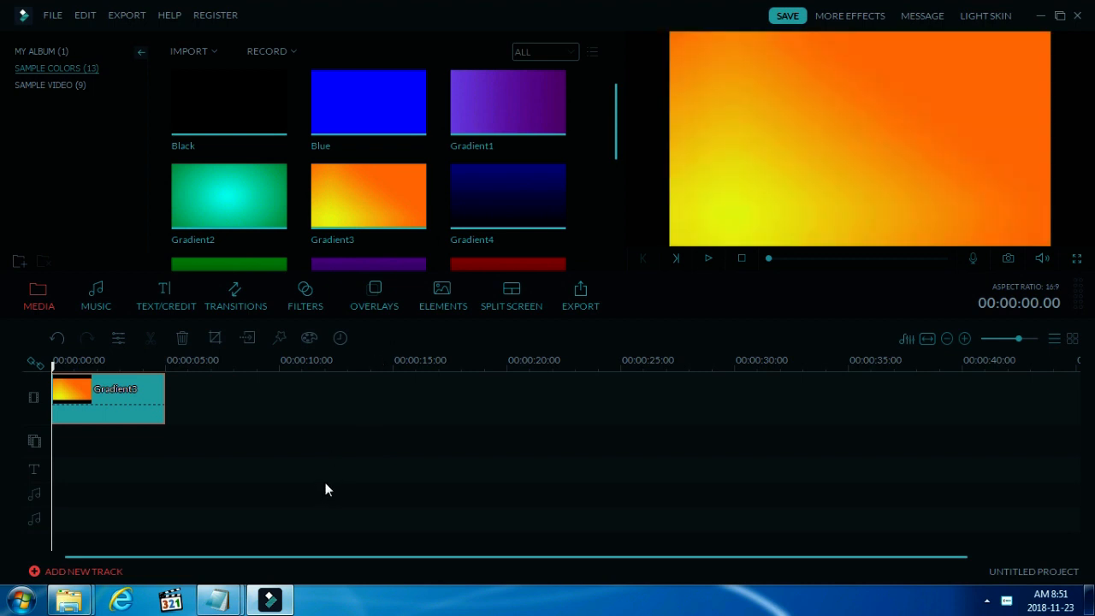
{"action": "left_click", "coordinate": [59, 53]}
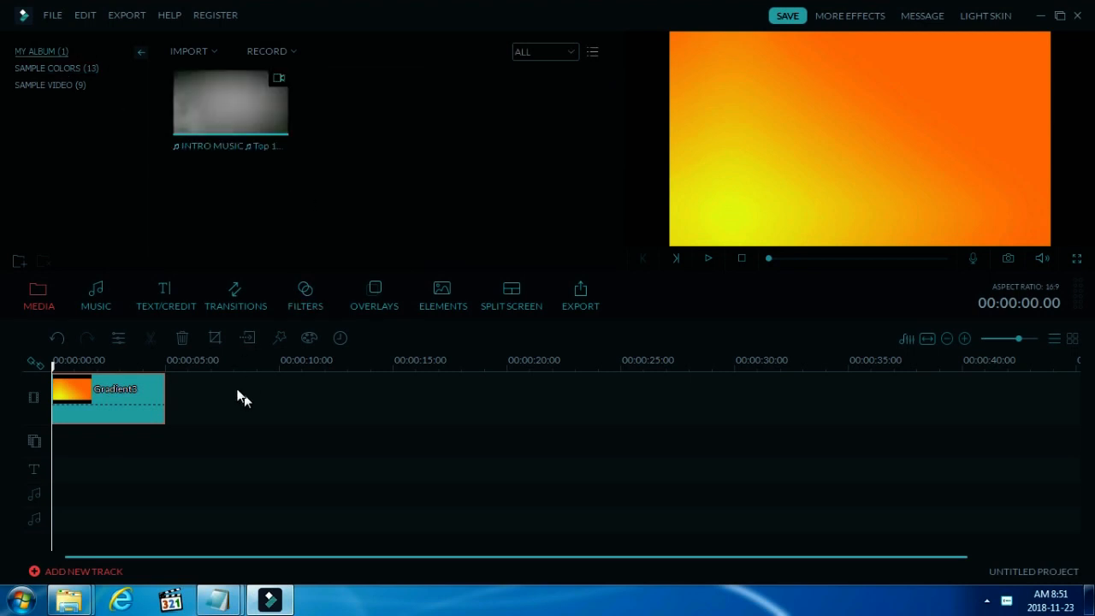
{"action": "left_click", "coordinate": [71, 68]}
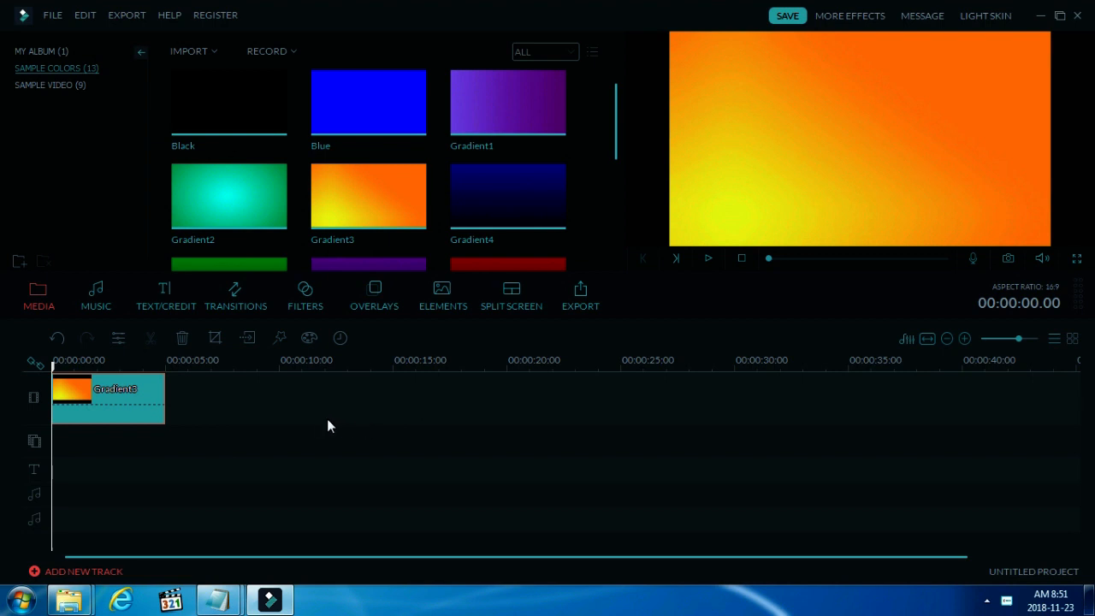
{"action": "left_click", "coordinate": [367, 299]}
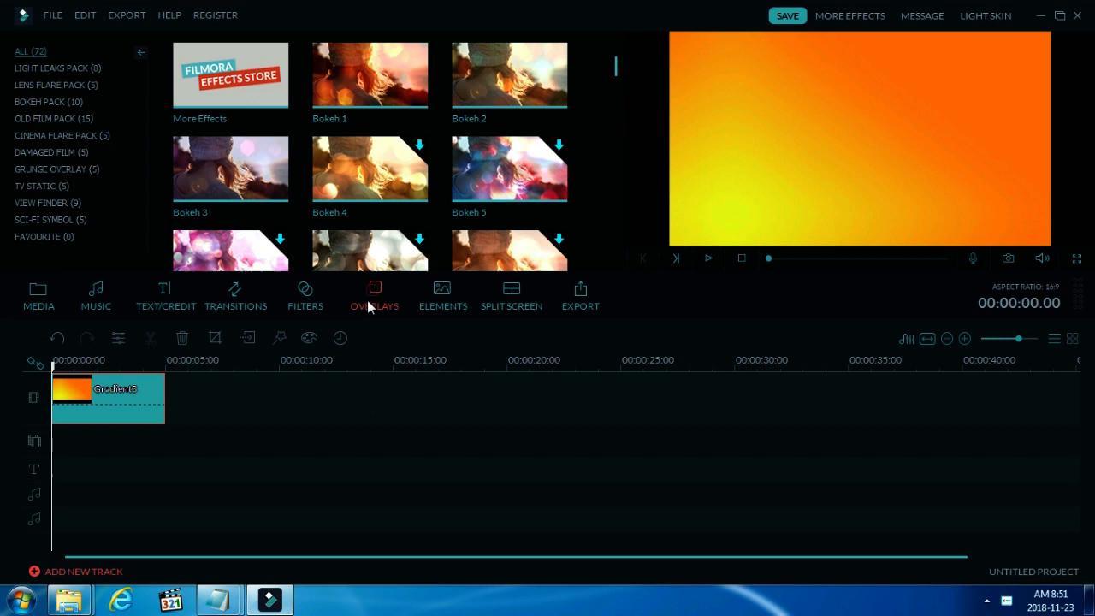
{"action": "left_click_drag", "start_coordinate": [261, 197], "coordinate": [60, 447]}
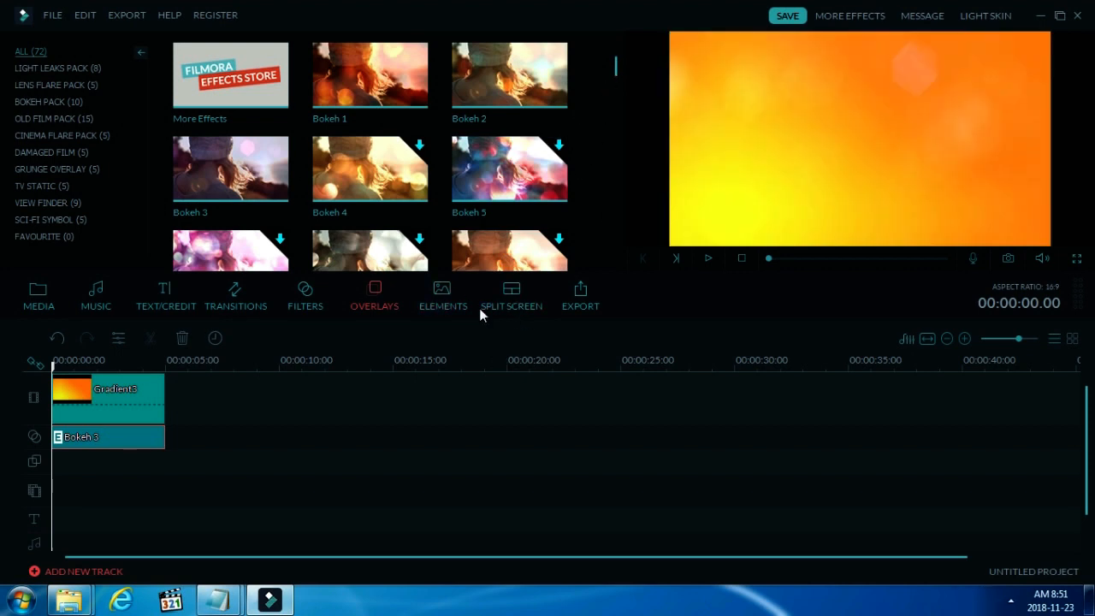
Add the Rectangle 1 shape element at the start of the first picture-in-picture track
{"action": "left_click", "coordinate": [442, 295]}
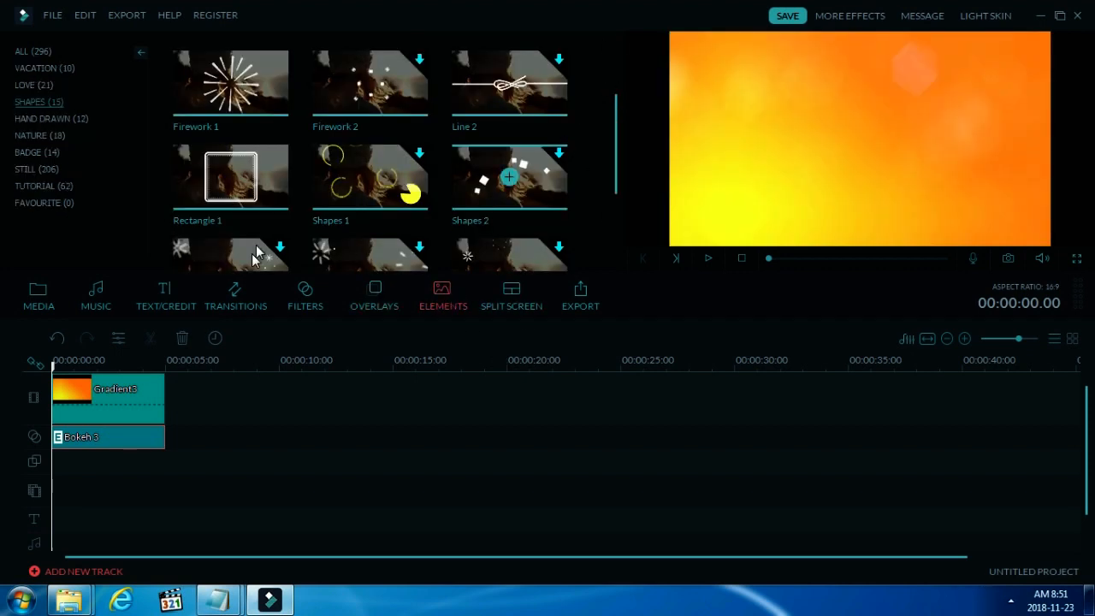
{"action": "left_click_drag", "start_coordinate": [276, 208], "coordinate": [256, 430]}
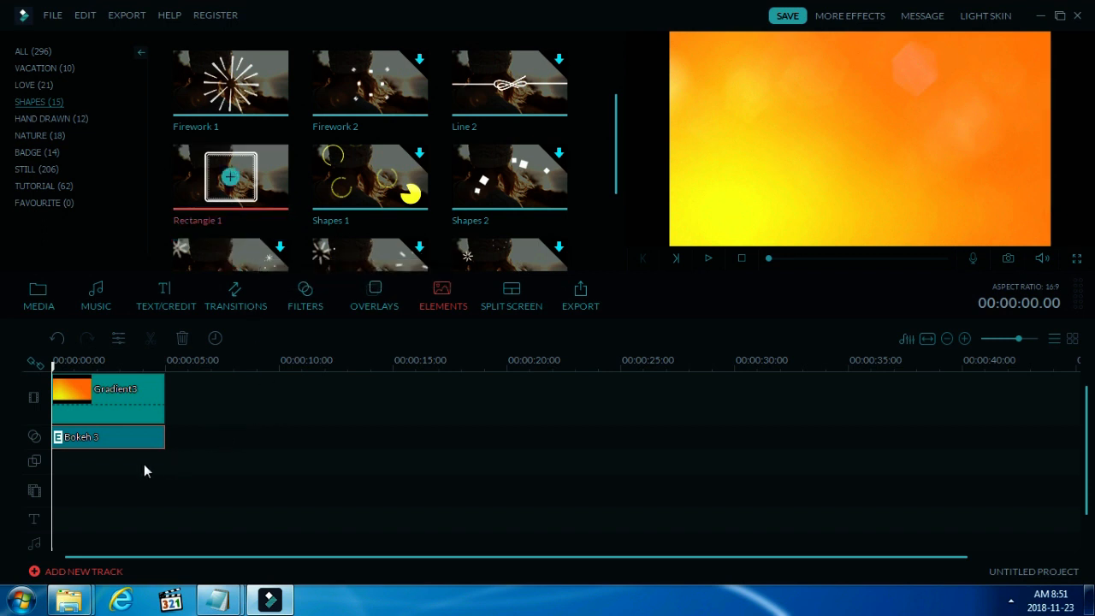
{"action": "left_click_drag", "start_coordinate": [116, 476], "coordinate": [60, 447]}
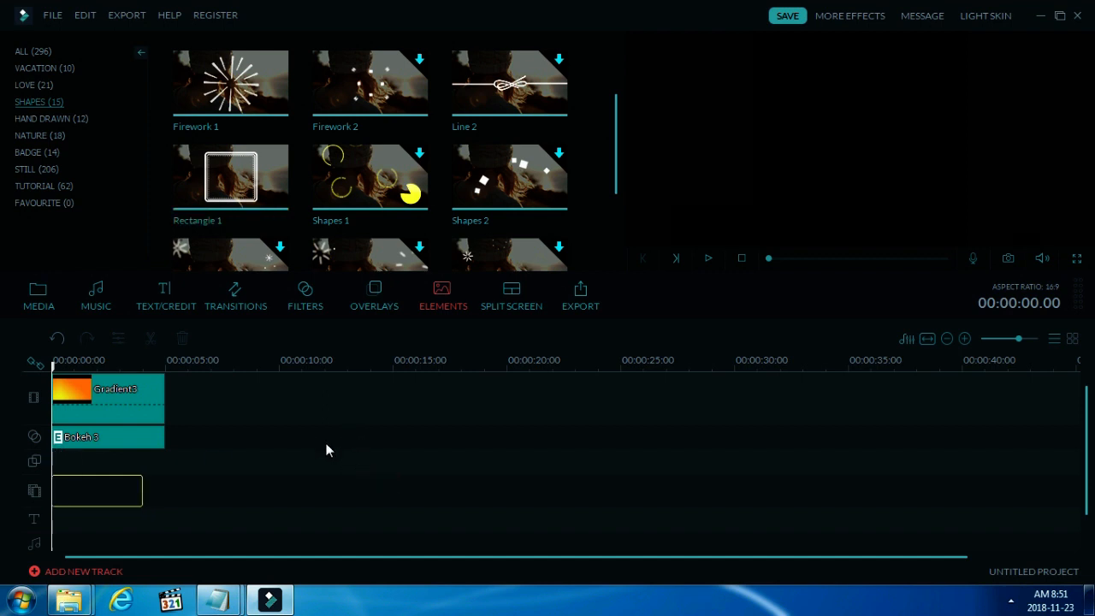
Trim the ends of the Bokeh 3 and Gradient3 clips to match the end of the Rectangle 1 clip
{"action": "left_click", "coordinate": [163, 437]}
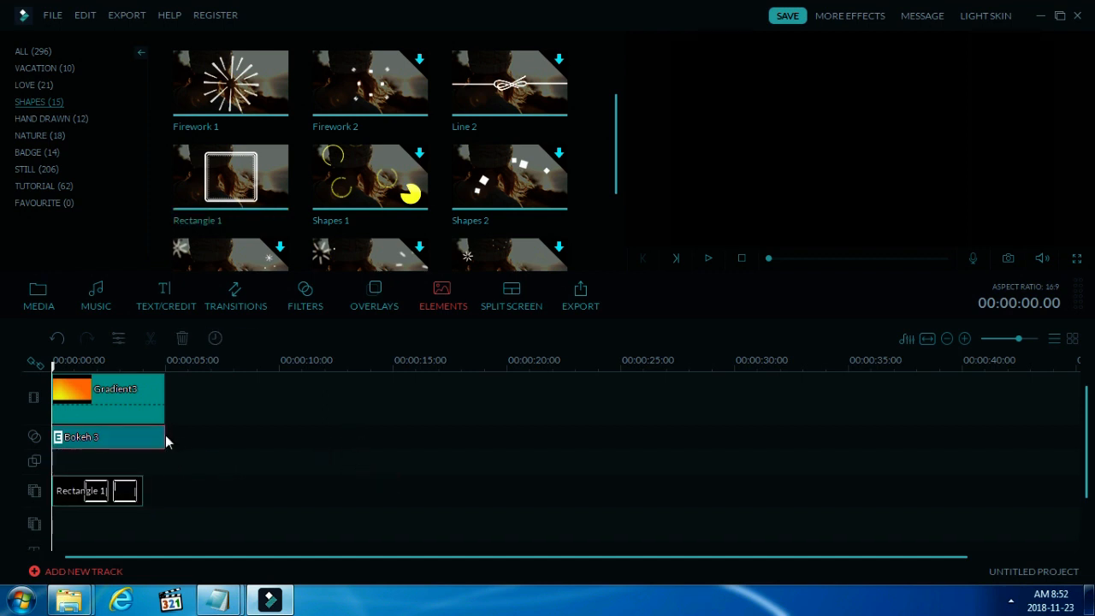
{"action": "left_click_drag", "start_coordinate": [165, 435], "coordinate": [141, 435]}
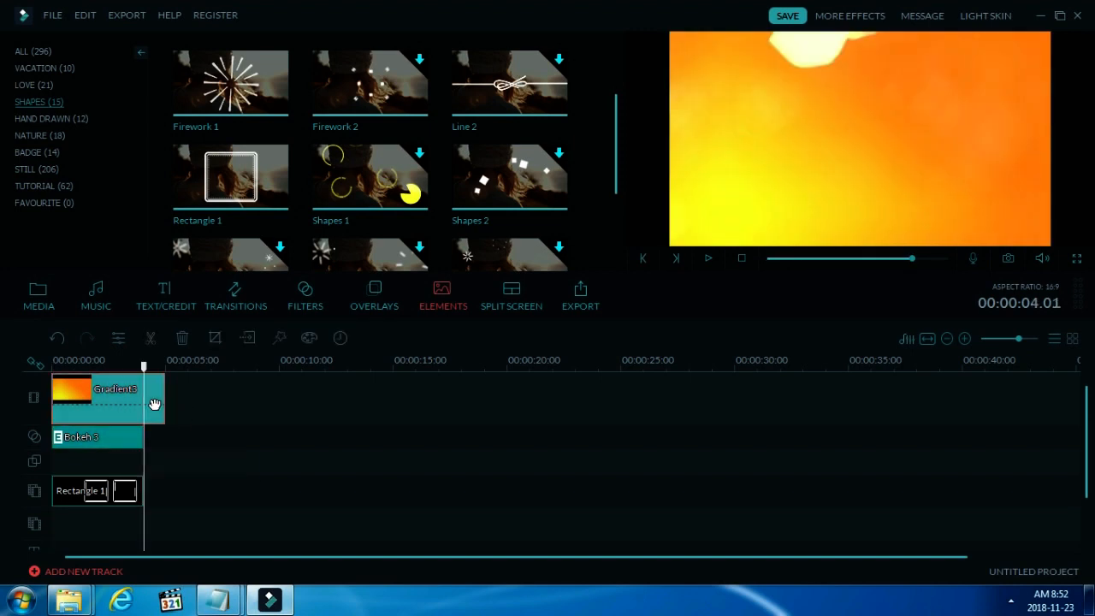
{"action": "mouse_move", "coordinate": [165, 394]}
{"action": "left_mouse_down"}
{"action": "mouse_move", "coordinate": [145, 393]}
{"action": "mouse_move", "coordinate": [182, 404]}
{"action": "mouse_move", "coordinate": [166, 400]}
{"action": "left_mouse_up"}
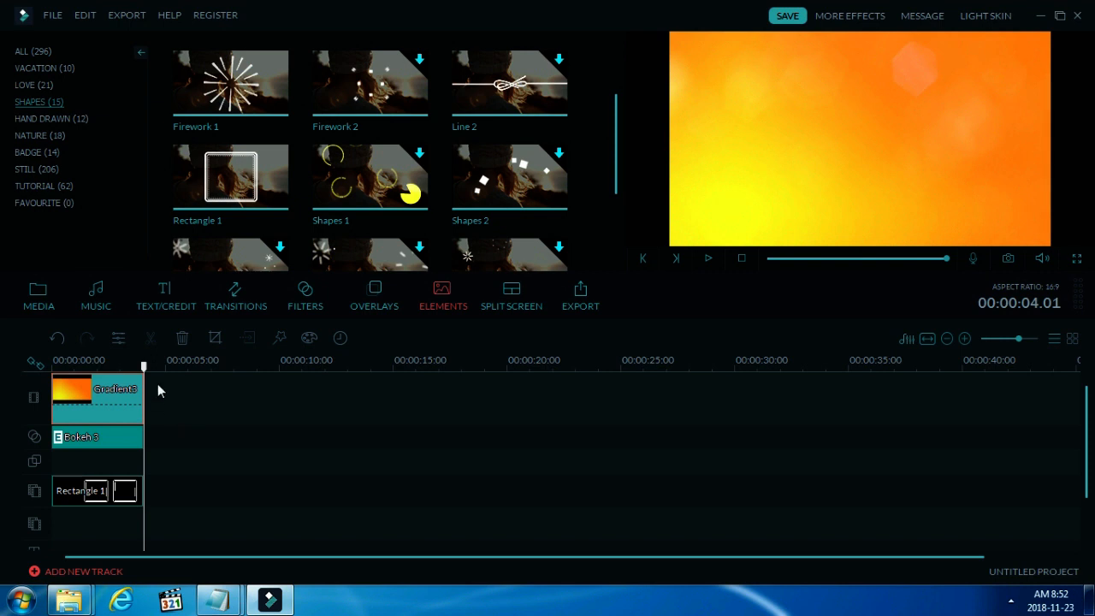
{"action": "left_click", "coordinate": [230, 175]}
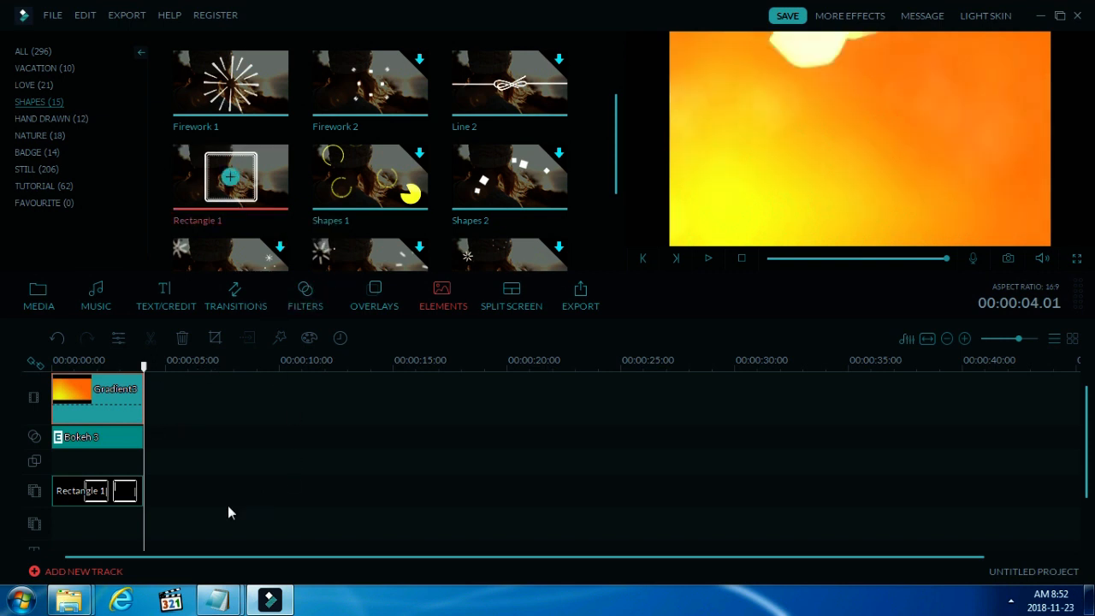
{"action": "left_click_drag", "start_coordinate": [120, 516], "coordinate": [53, 517]}
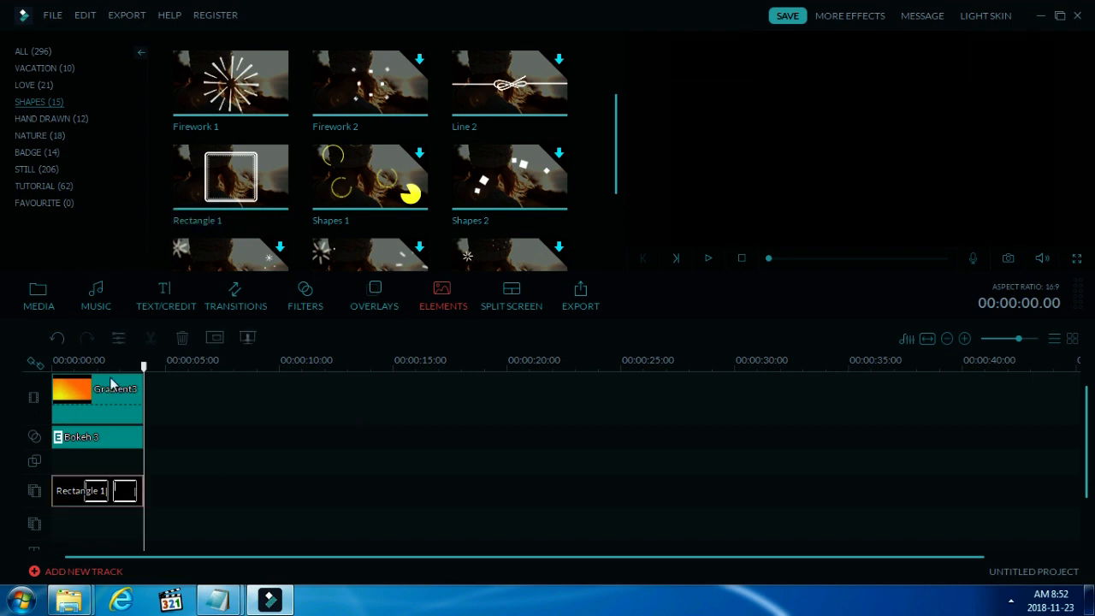
{"action": "left_click_drag", "start_coordinate": [144, 366], "coordinate": [52, 366]}
{"action": "left_click_drag", "start_coordinate": [618, 159], "coordinate": [616, 86]}
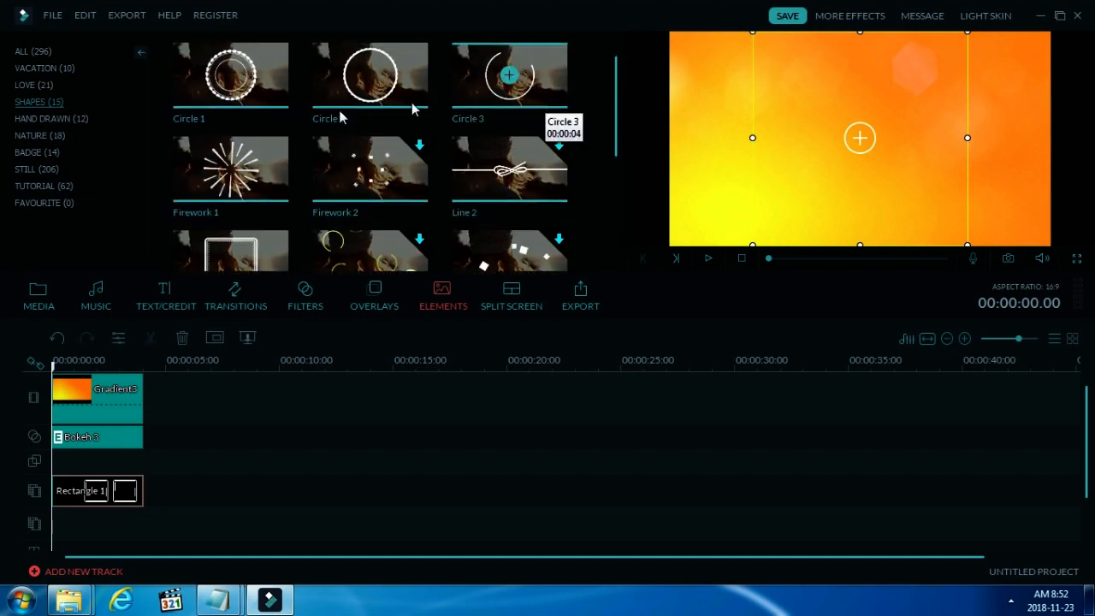
{"action": "left_click_drag", "start_coordinate": [413, 109], "coordinate": [58, 510]}
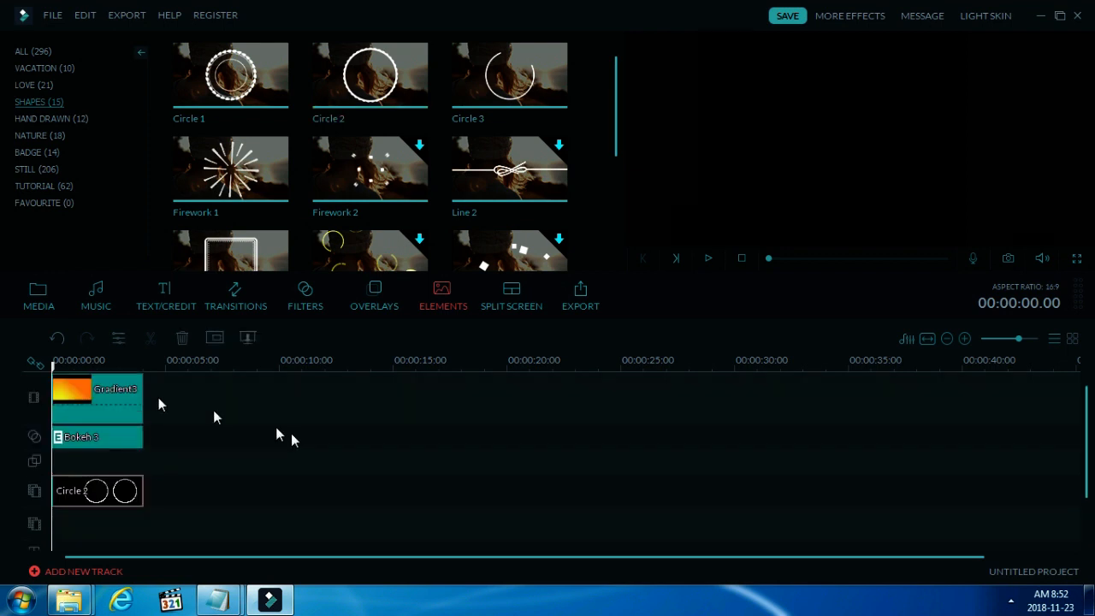
{"action": "left_click", "coordinate": [57, 338]}
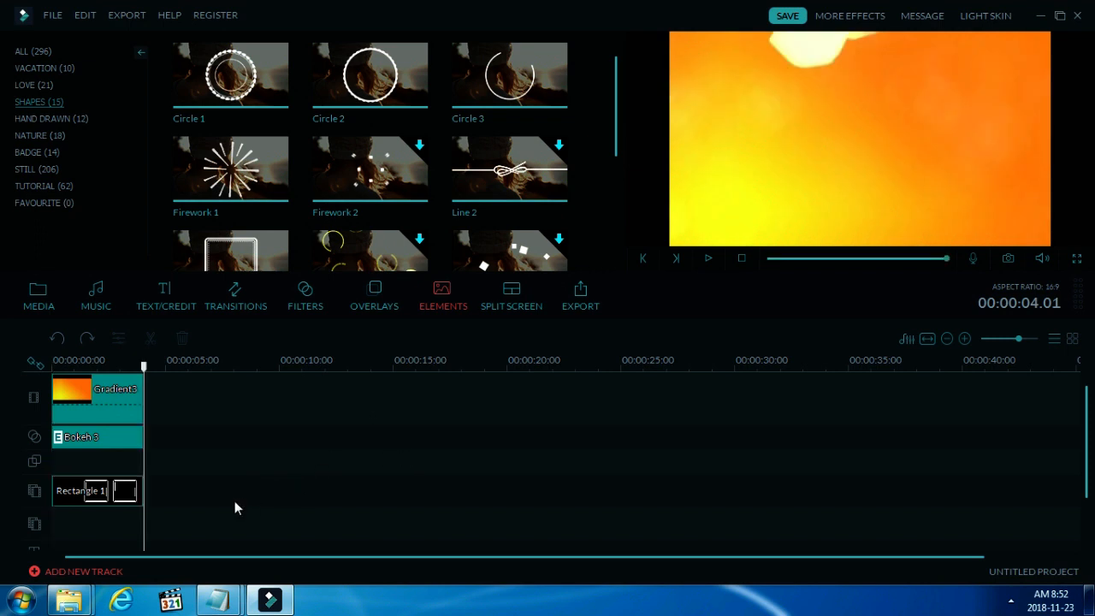
{"action": "left_click", "coordinate": [57, 338]}
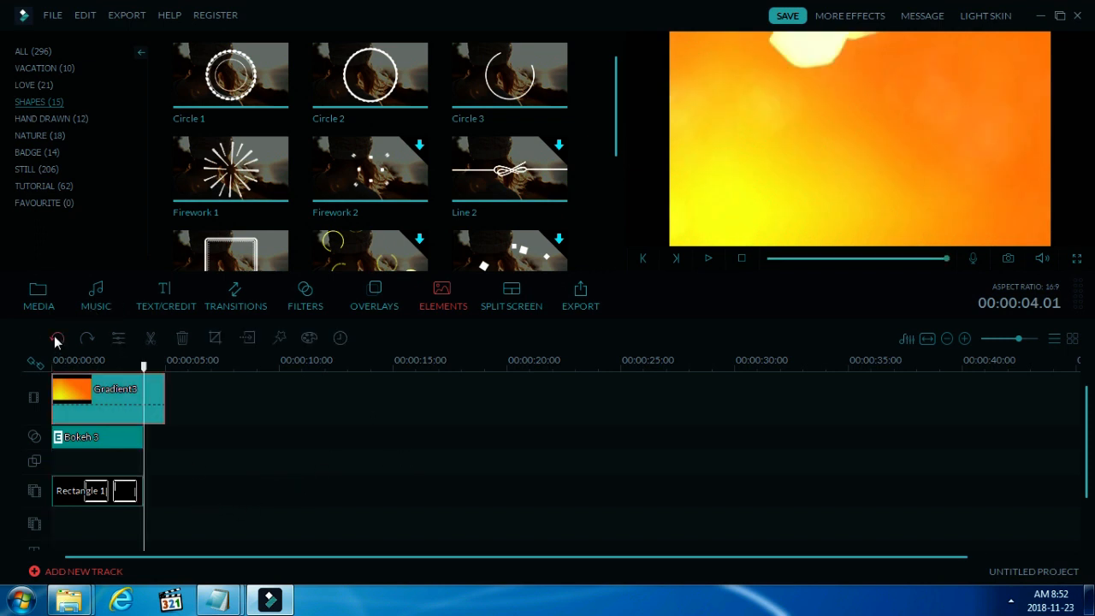
{"action": "left_click", "coordinate": [90, 335]}
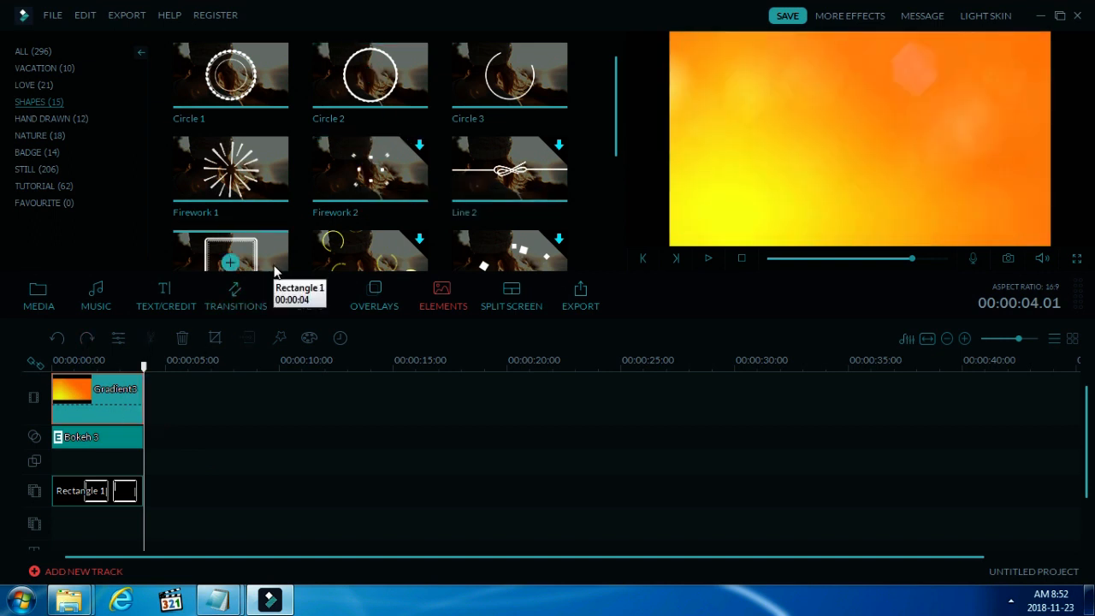
Add a second Rectangle 1 element at the start of the track below the first one
{"action": "left_click_drag", "start_coordinate": [613, 148], "coordinate": [613, 186]}
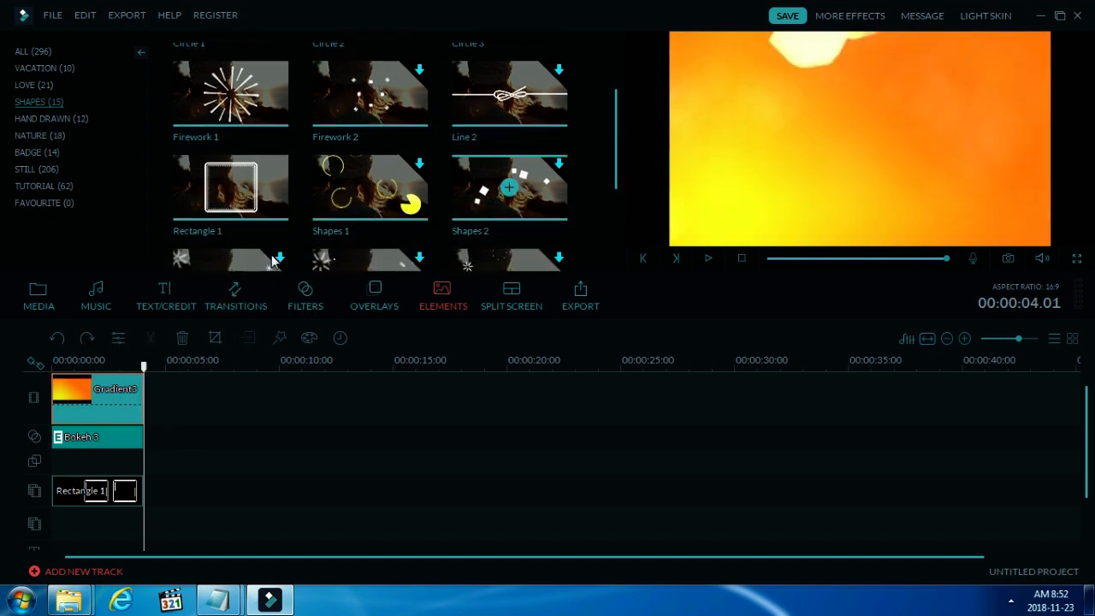
{"action": "left_click", "coordinate": [245, 218]}
{"action": "left_click_drag", "start_coordinate": [200, 507], "coordinate": [60, 512]}
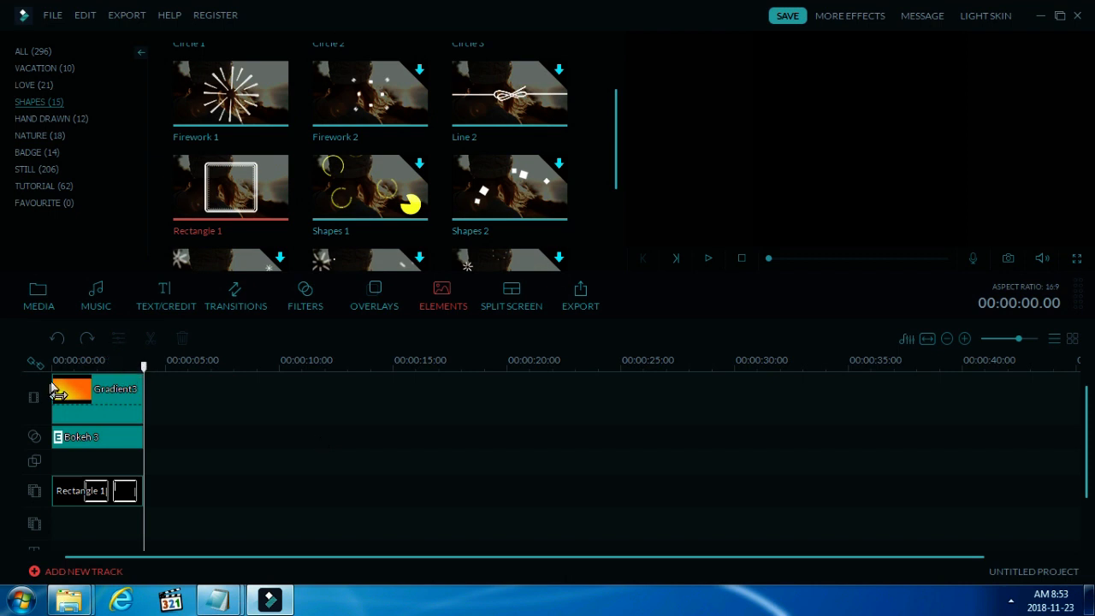
{"action": "left_click", "coordinate": [144, 369]}
{"action": "left_click_drag", "start_coordinate": [273, 220], "coordinate": [65, 513]}
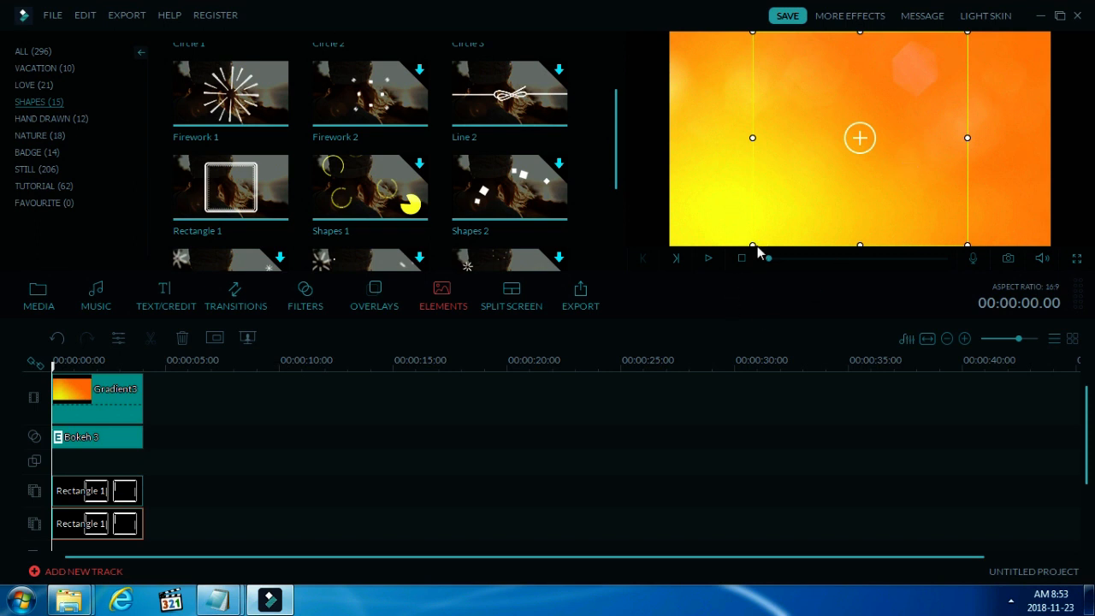
With the frame at 00:00:02.17 shown, shrink the second Rectangle 1 into a low, wide box and move it to the video's left side
{"action": "left_click_drag", "start_coordinate": [752, 246], "coordinate": [782, 216]}
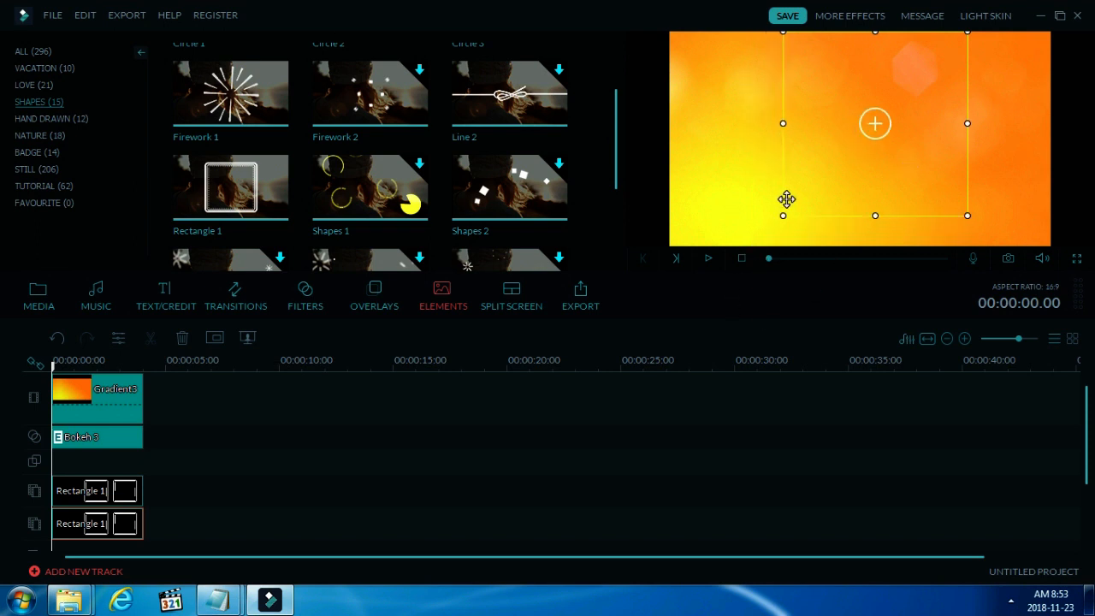
{"action": "left_click", "coordinate": [112, 362]}
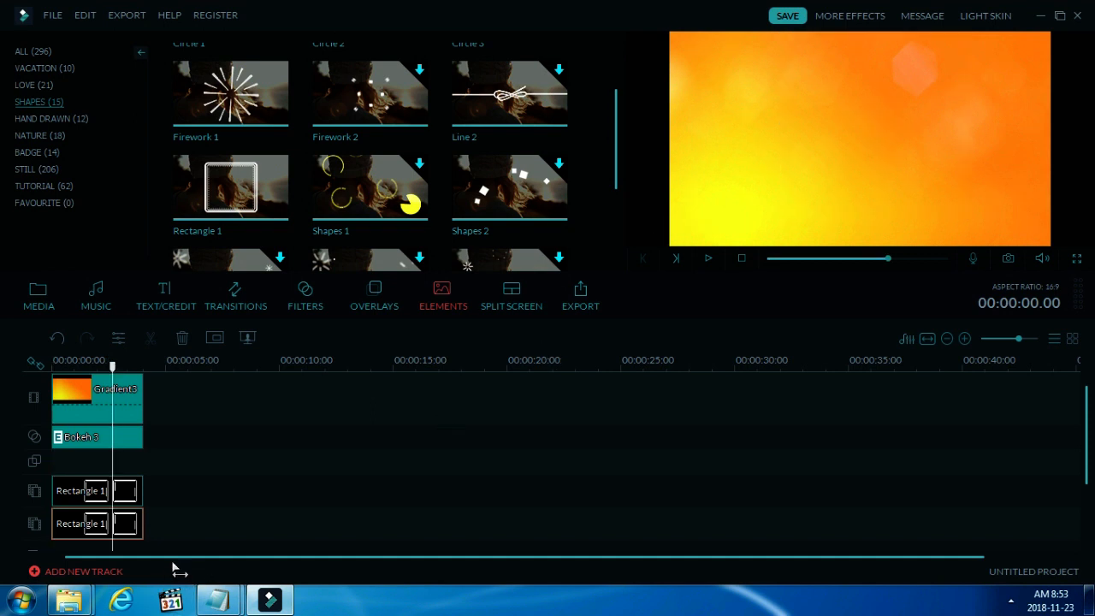
{"action": "right_click", "coordinate": [126, 529]}
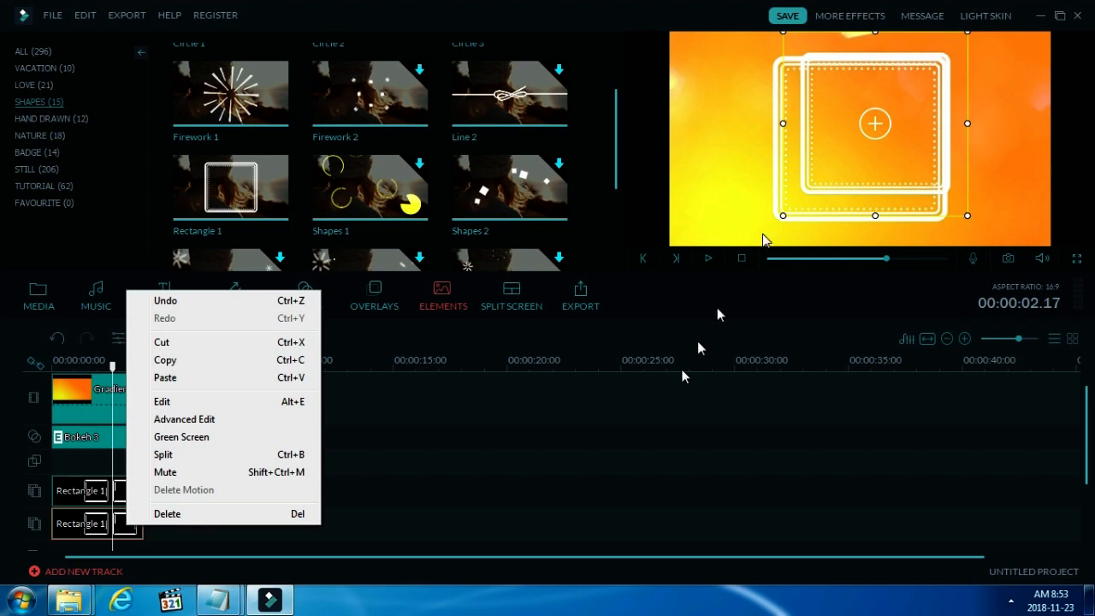
{"action": "left_click", "coordinate": [841, 195]}
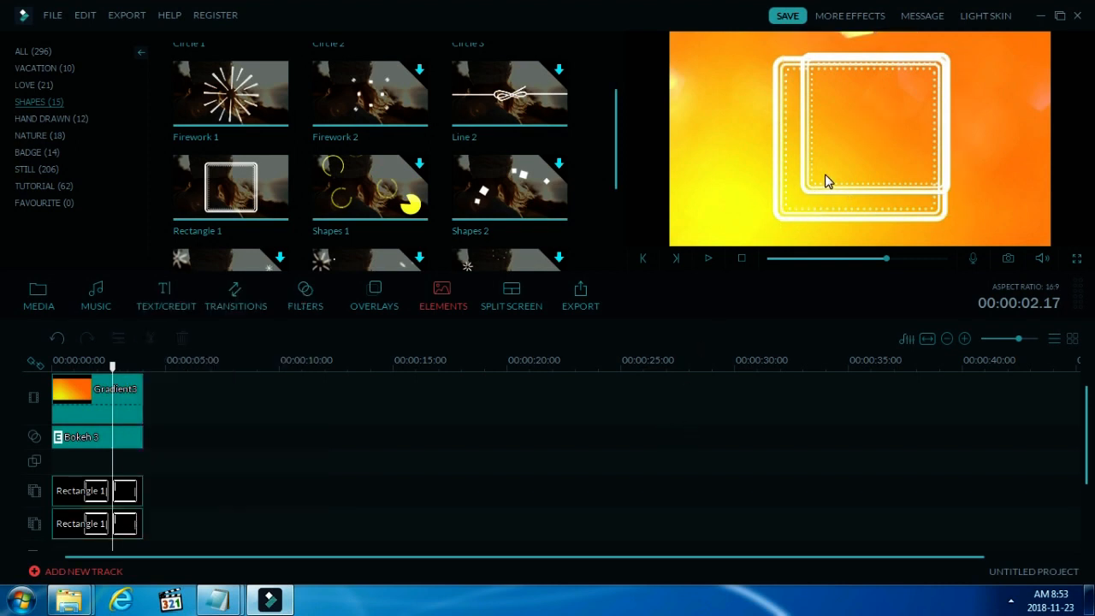
{"action": "left_click", "coordinate": [118, 531]}
{"action": "left_click_drag", "start_coordinate": [798, 194], "coordinate": [825, 173]}
{"action": "left_click_drag", "start_coordinate": [896, 32], "coordinate": [897, 80]}
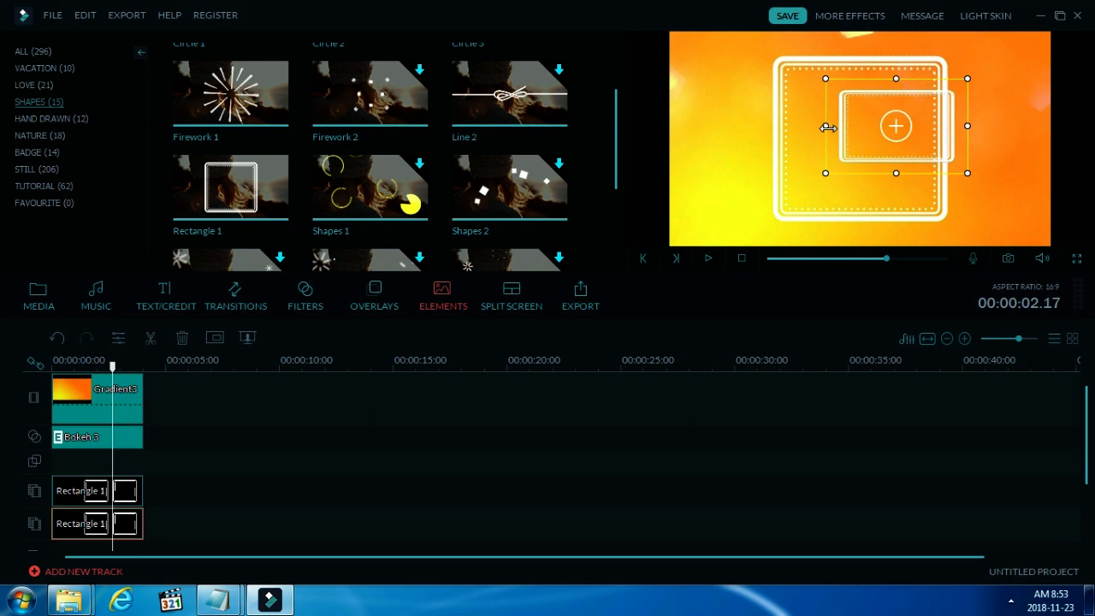
{"action": "left_click_drag", "start_coordinate": [933, 88], "coordinate": [795, 122]}
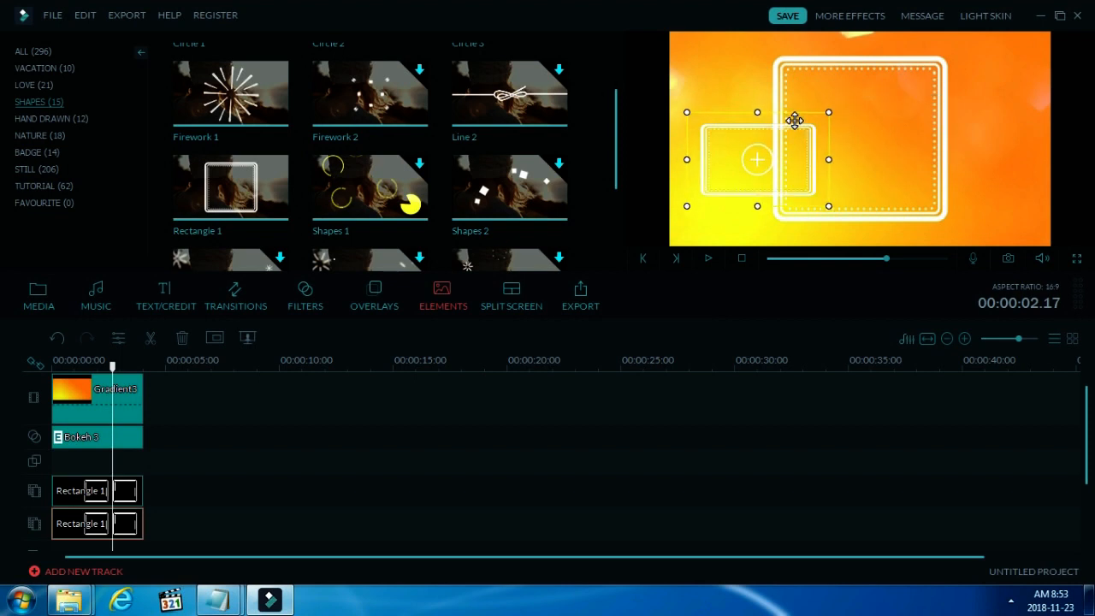
Shrink the first Rectangle 1 to a small box and move it level with the other rectangle, to its right
{"action": "left_click", "coordinate": [924, 127]}
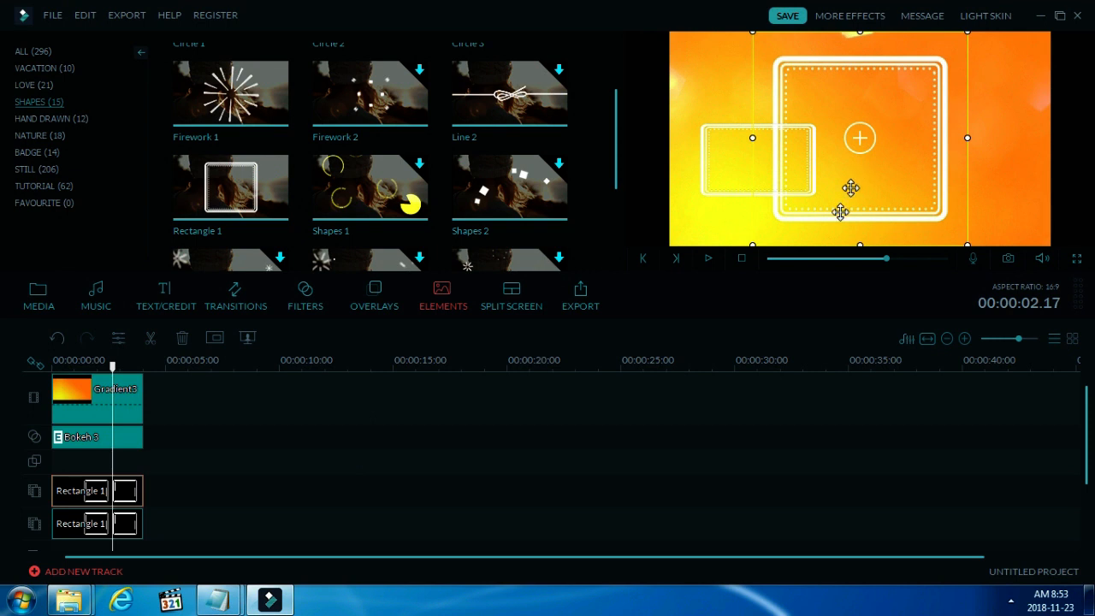
{"action": "left_click_drag", "start_coordinate": [759, 246], "coordinate": [877, 162]}
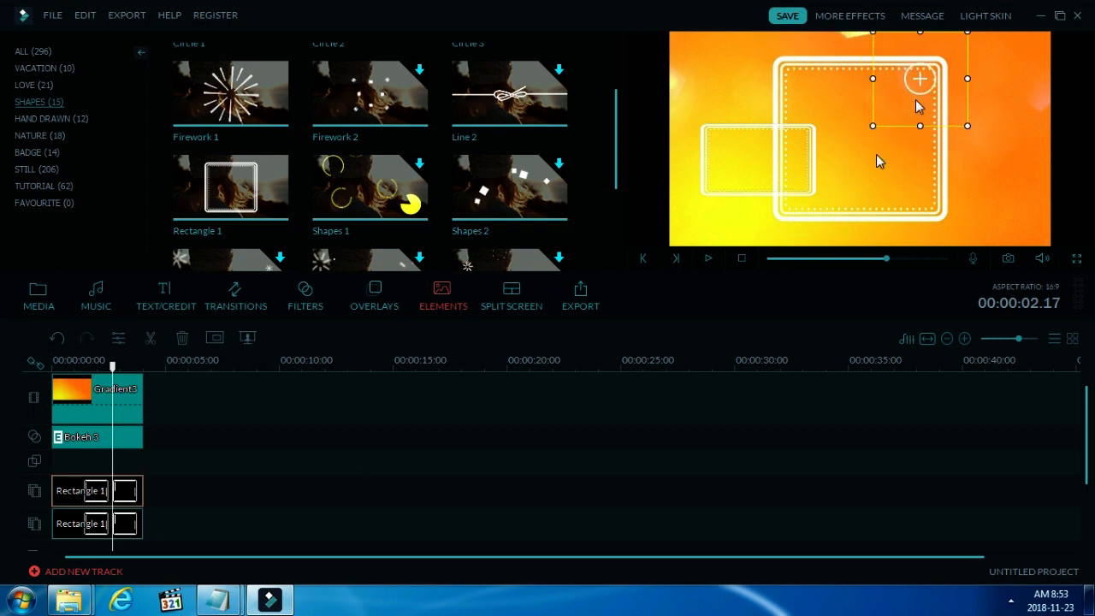
{"action": "left_click_drag", "start_coordinate": [920, 32], "coordinate": [920, 61]}
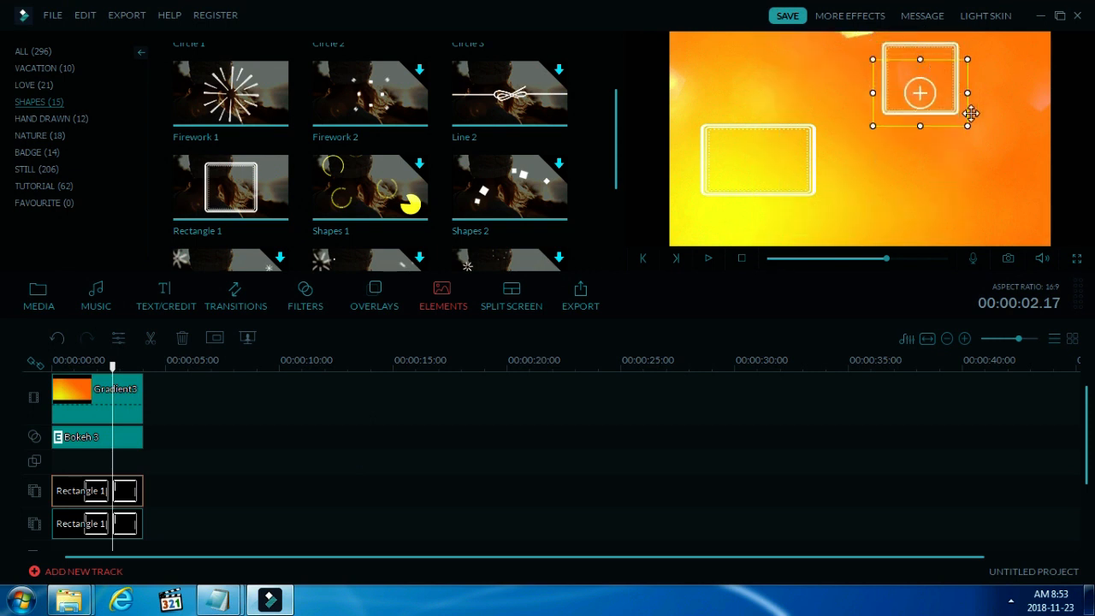
{"action": "left_click_drag", "start_coordinate": [920, 126], "coordinate": [919, 142]}
{"action": "left_click_drag", "start_coordinate": [936, 67], "coordinate": [913, 118]}
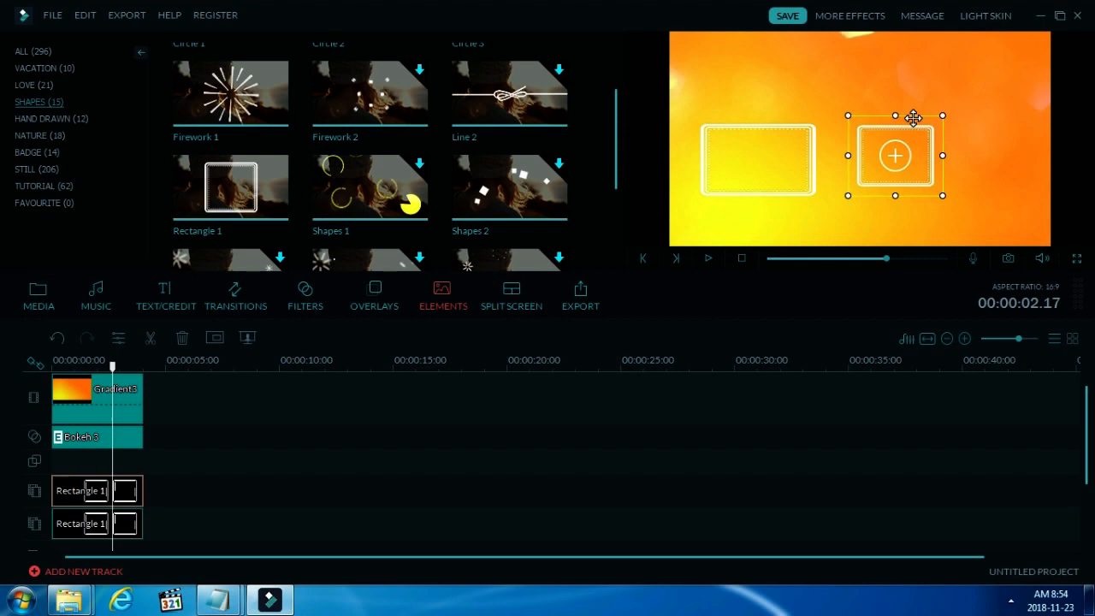
Stretch the first Rectangle 1 to about the size of the other rectangle and shift it toward the video's right side, keeping them level
{"action": "left_click_drag", "start_coordinate": [895, 195], "coordinate": [895, 205]}
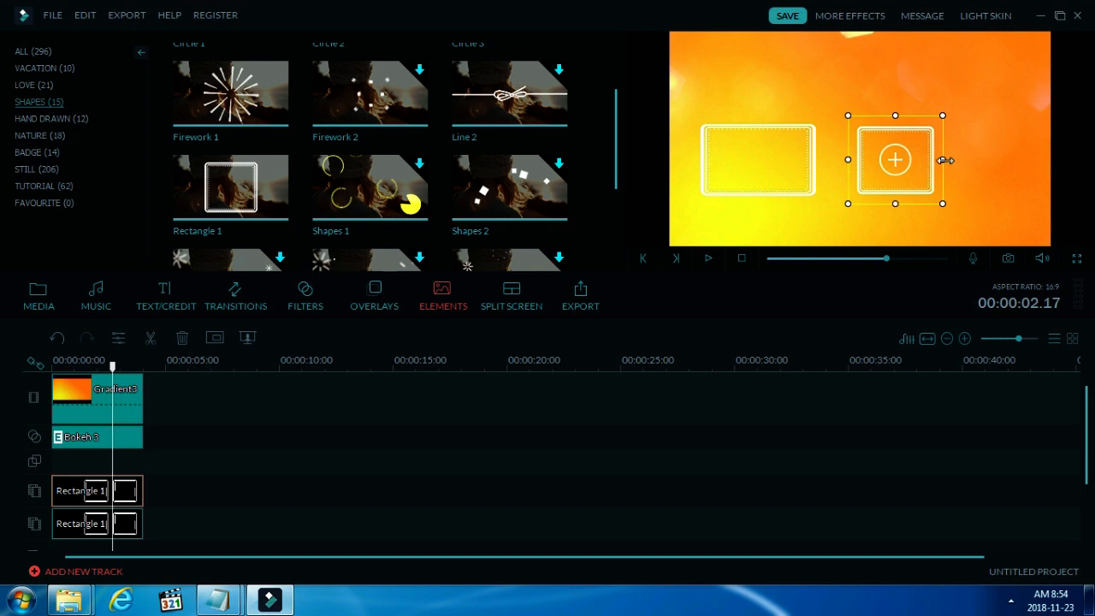
{"action": "left_click_drag", "start_coordinate": [959, 160], "coordinate": [976, 159]}
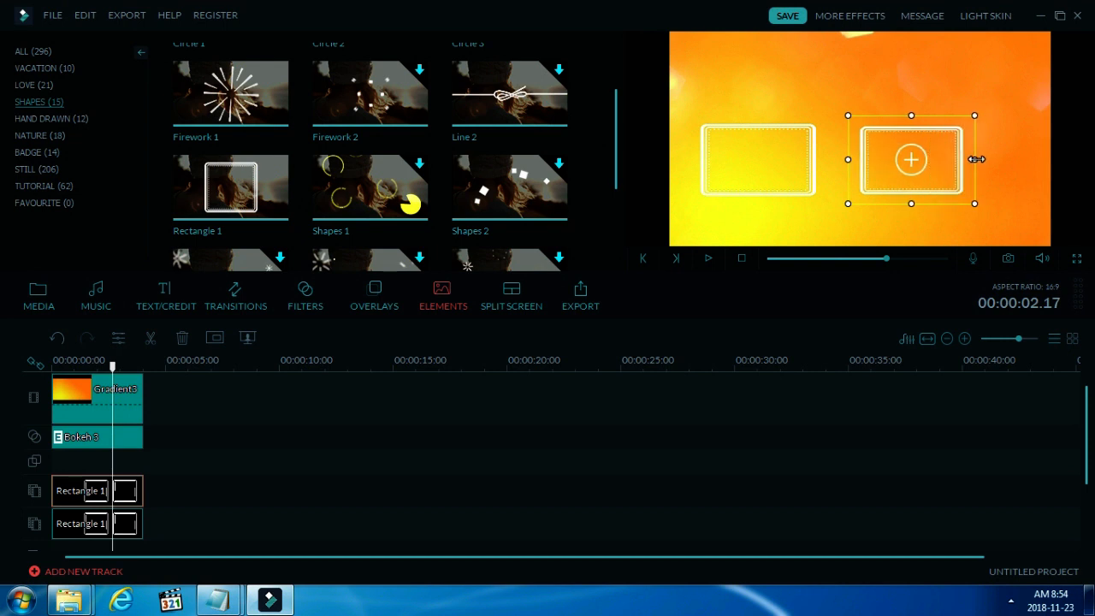
{"action": "left_click_drag", "start_coordinate": [976, 159], "coordinate": [981, 160]}
{"action": "left_click_drag", "start_coordinate": [960, 116], "coordinate": [989, 112]}
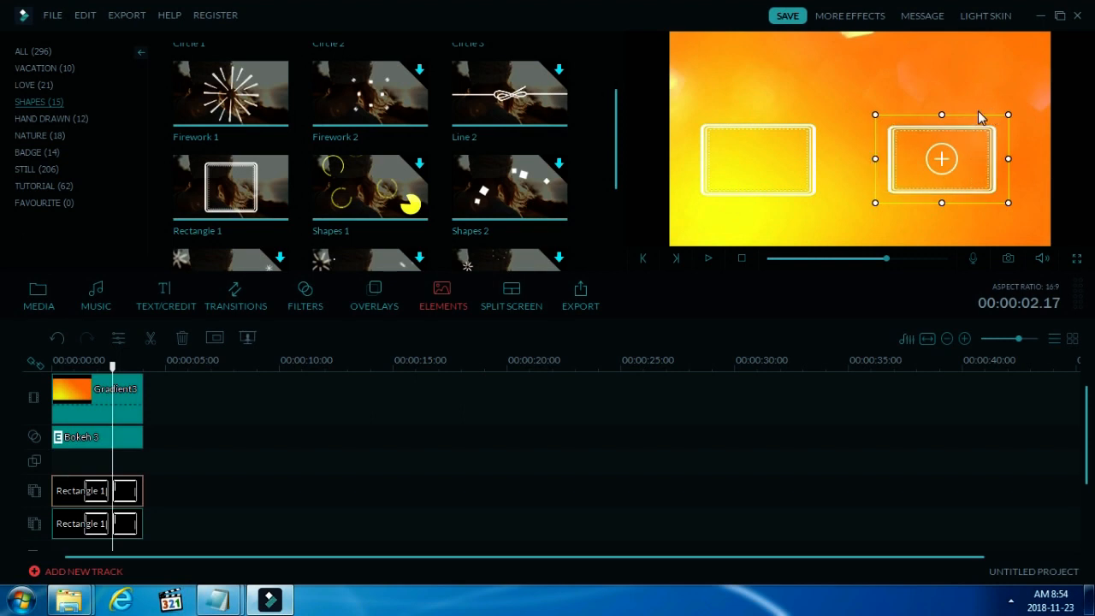
{"action": "left_click_drag", "start_coordinate": [974, 115], "coordinate": [979, 113]}
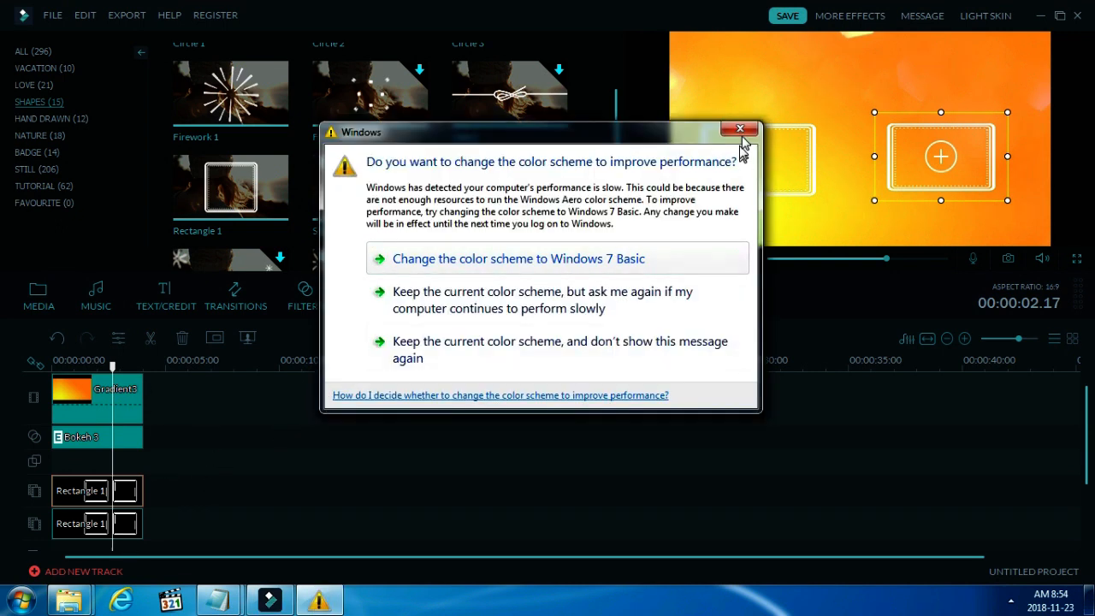
Dismiss the Windows color scheme prompt and add a Circle 2 element at the start of the track below the two rectangles
{"action": "left_click", "coordinate": [739, 129]}
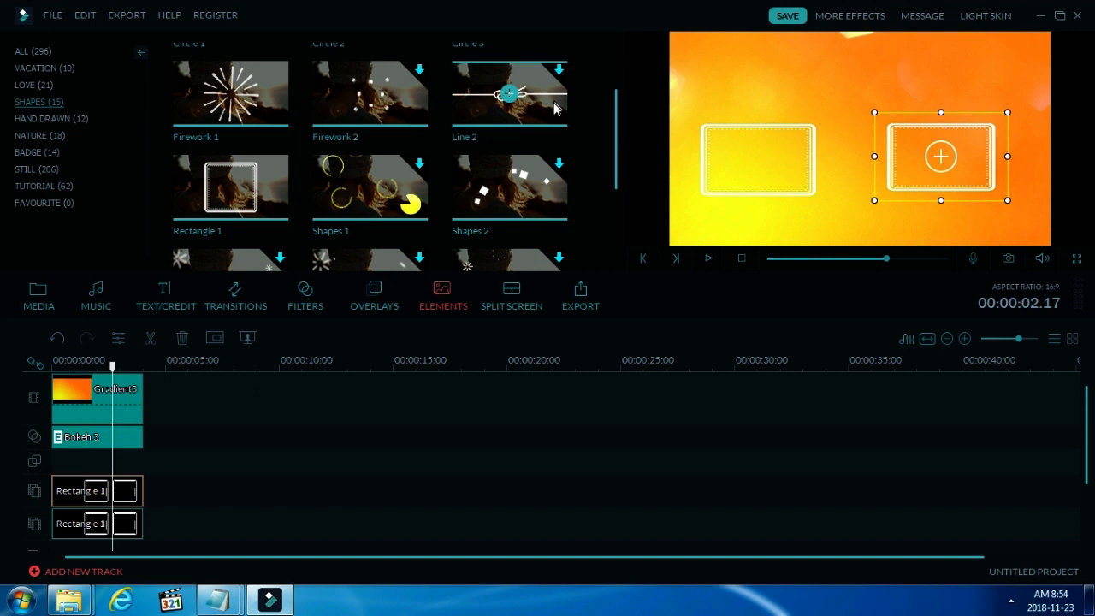
{"action": "left_click_drag", "start_coordinate": [611, 103], "coordinate": [620, 69]}
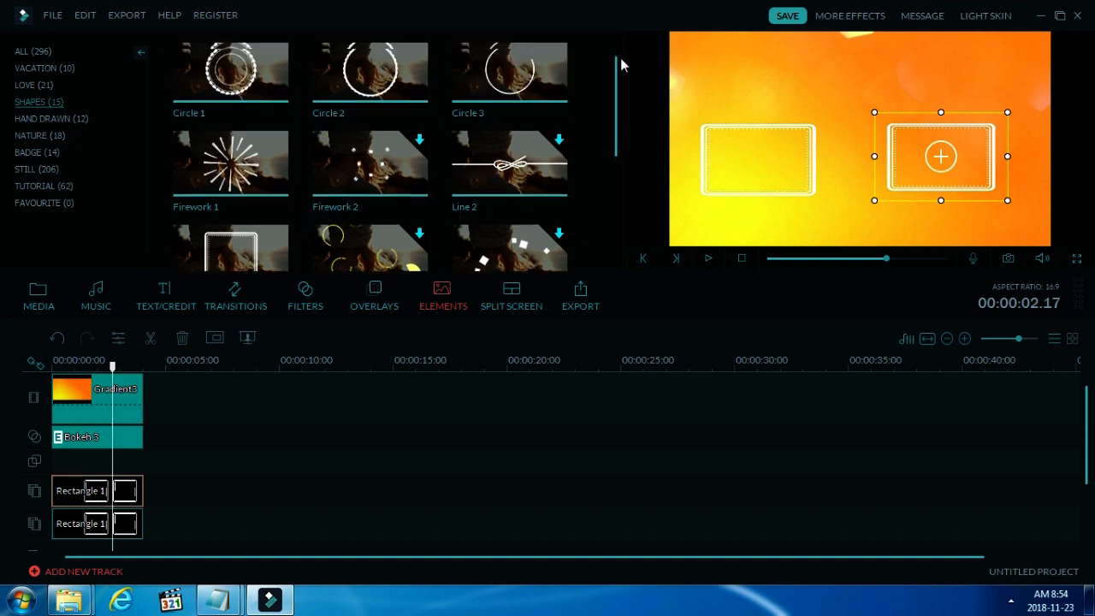
{"action": "left_click", "coordinate": [398, 94]}
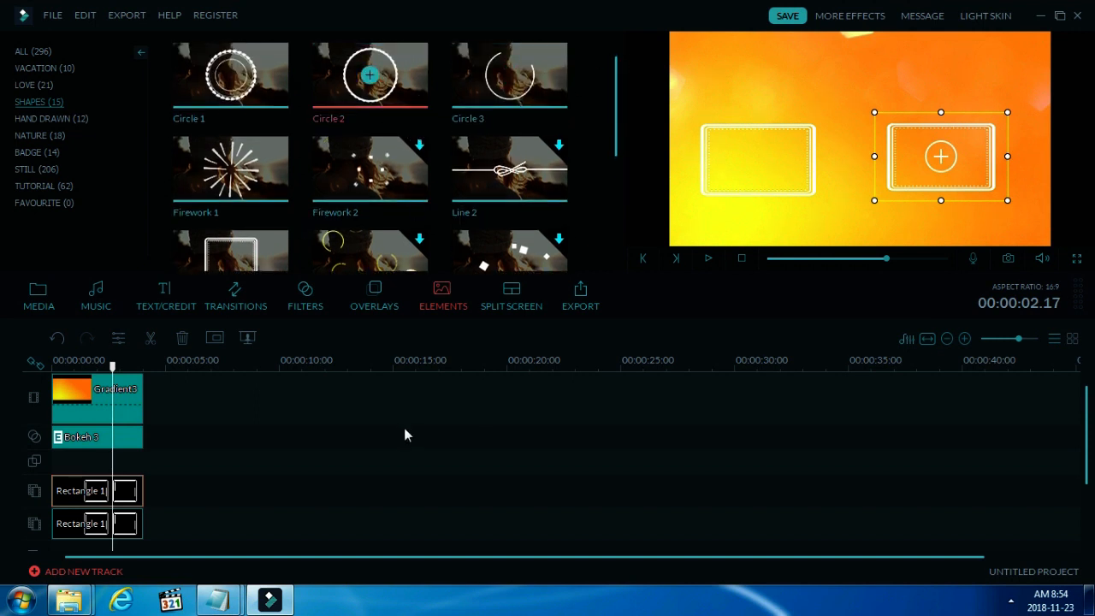
{"action": "left_click_drag", "start_coordinate": [154, 548], "coordinate": [64, 524]}
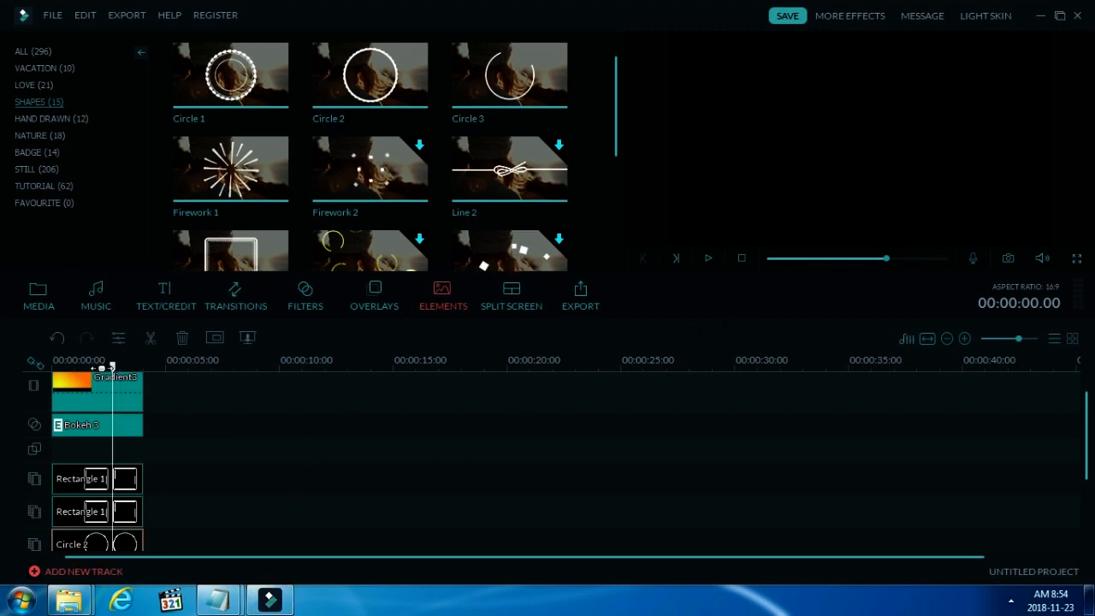
With the frame at 00:00:00.07 shown, shrink Circle 2 until it fits the gap between the two rectangles
{"action": "mouse_move", "coordinate": [111, 361]}
{"action": "left_mouse_down"}
{"action": "mouse_move", "coordinate": [75, 362]}
{"action": "mouse_move", "coordinate": [96, 363]}
{"action": "left_mouse_up"}
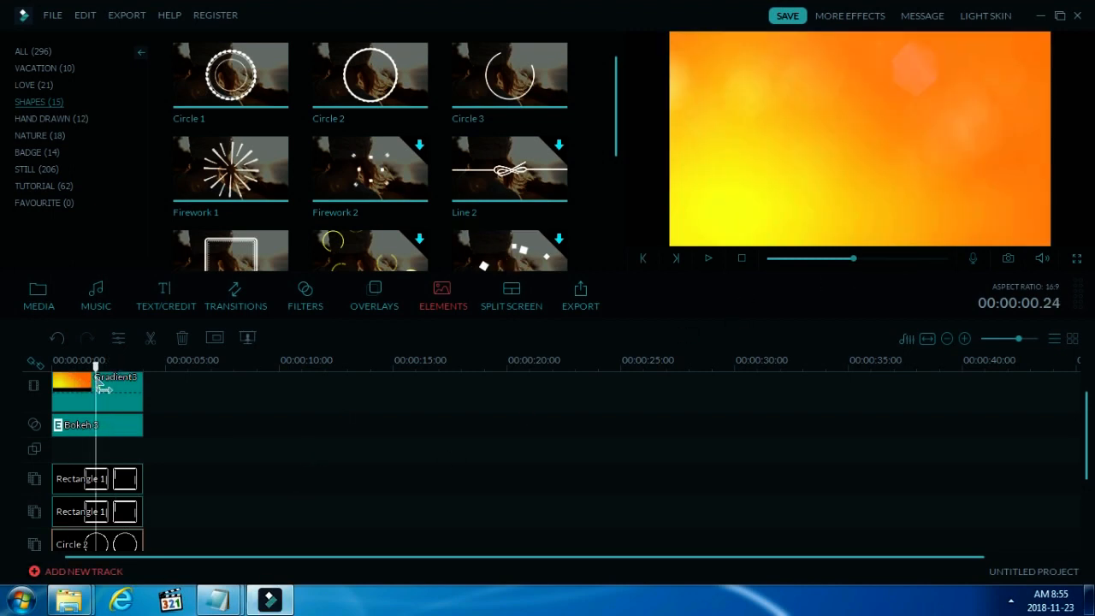
{"action": "left_click", "coordinate": [626, 152]}
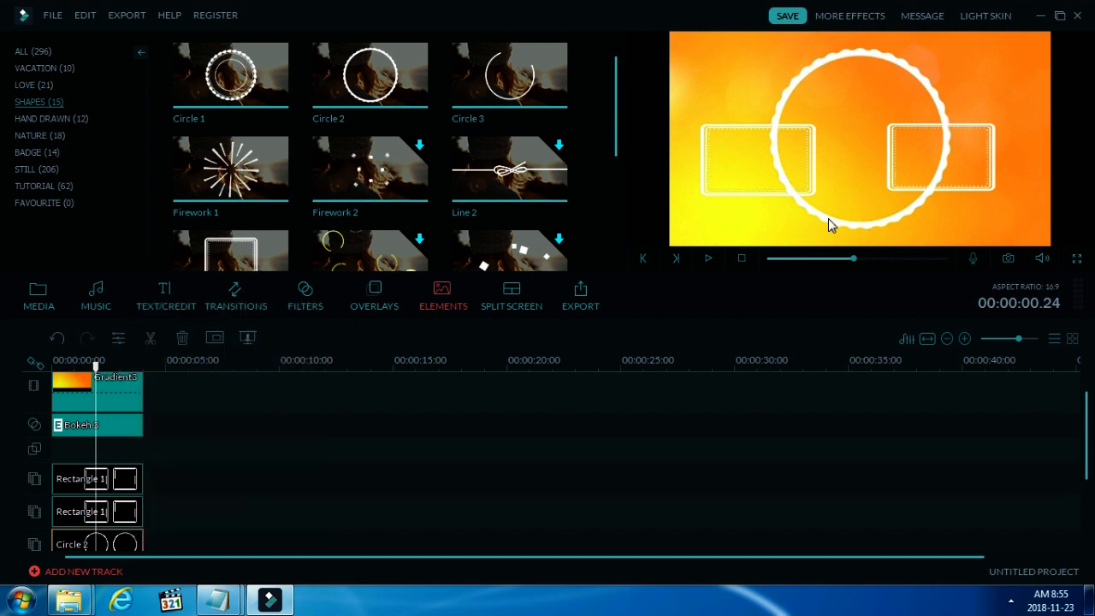
{"action": "left_click", "coordinate": [824, 220]}
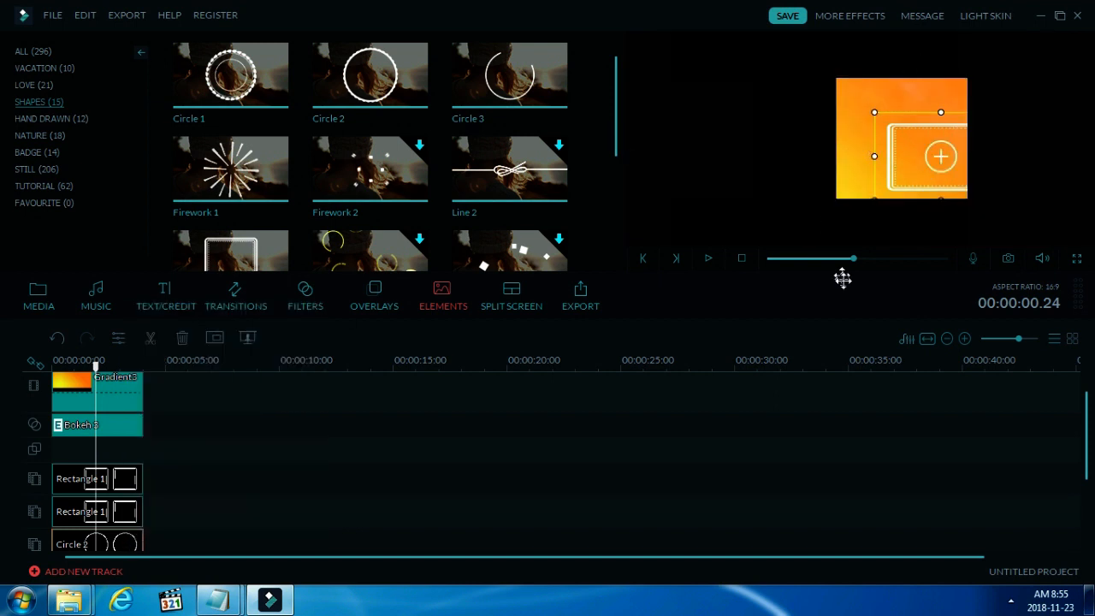
{"action": "left_click_drag", "start_coordinate": [854, 258], "coordinate": [781, 270]}
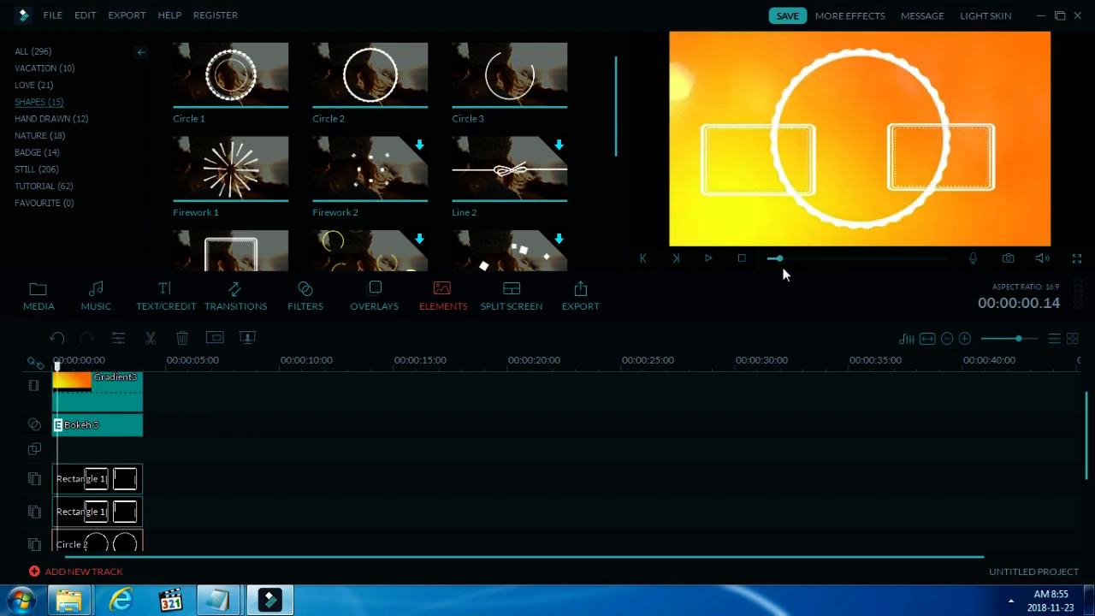
{"action": "right_click", "coordinate": [126, 547]}
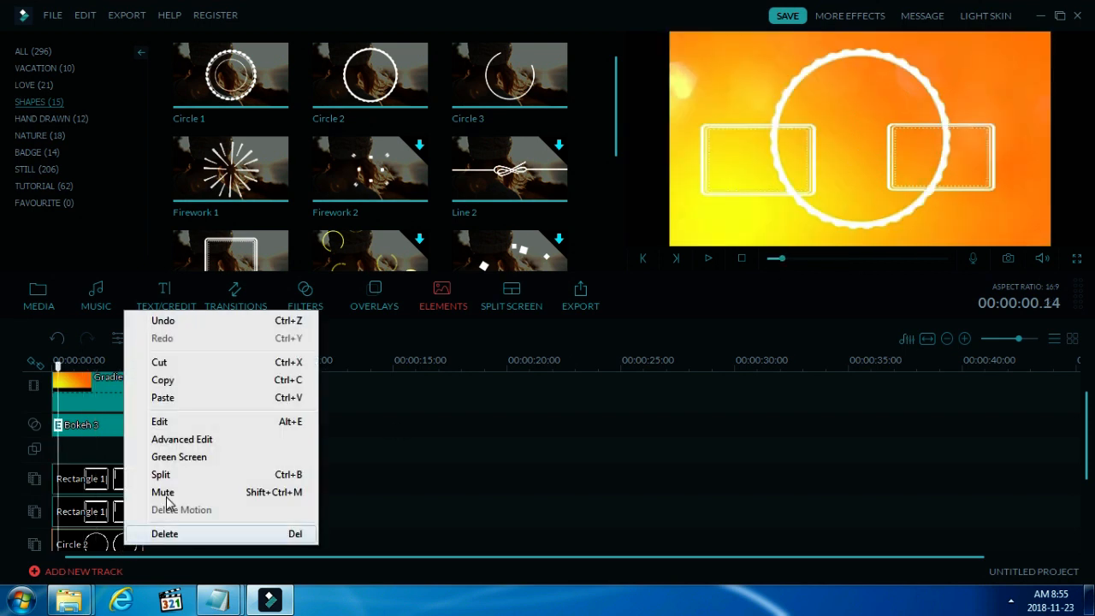
{"action": "left_click", "coordinate": [163, 355]}
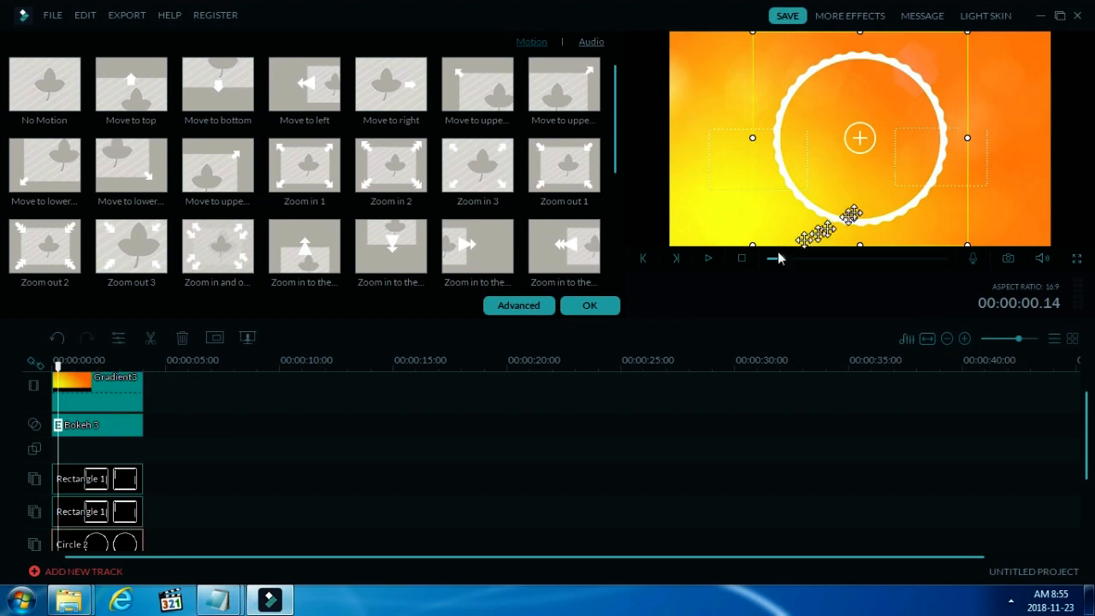
{"action": "left_click_drag", "start_coordinate": [754, 245], "coordinate": [812, 154]}
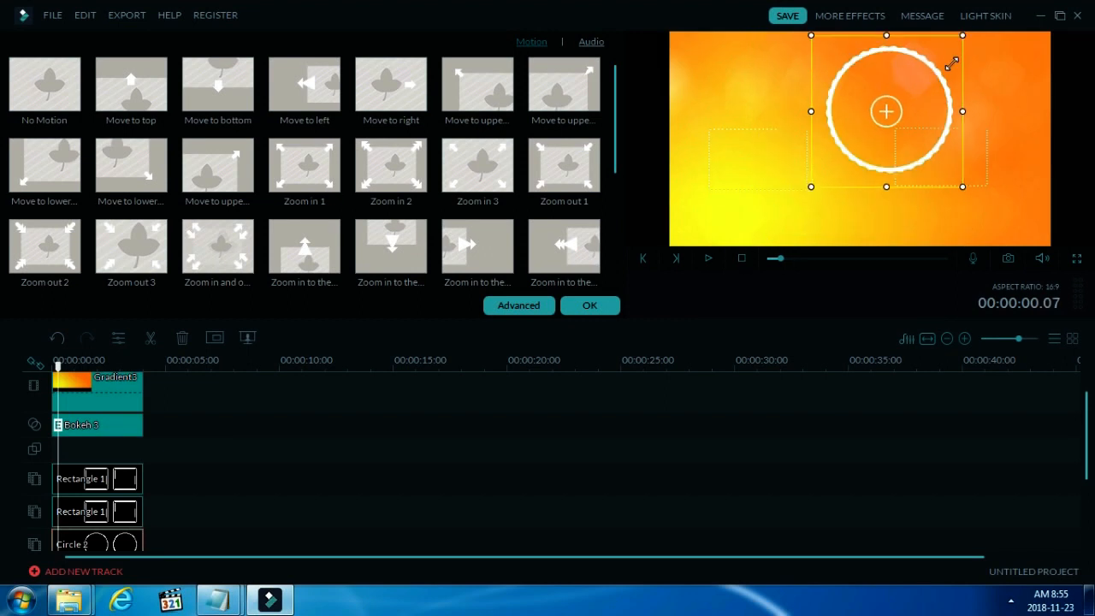
{"action": "left_click_drag", "start_coordinate": [967, 32], "coordinate": [927, 70]}
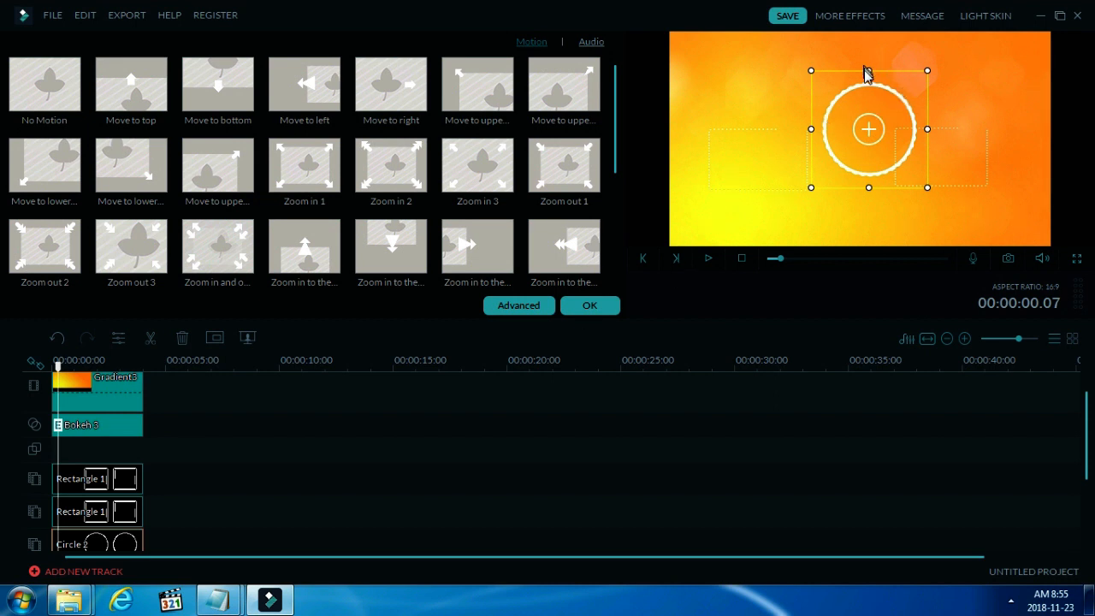
{"action": "left_click_drag", "start_coordinate": [925, 70], "coordinate": [892, 107]}
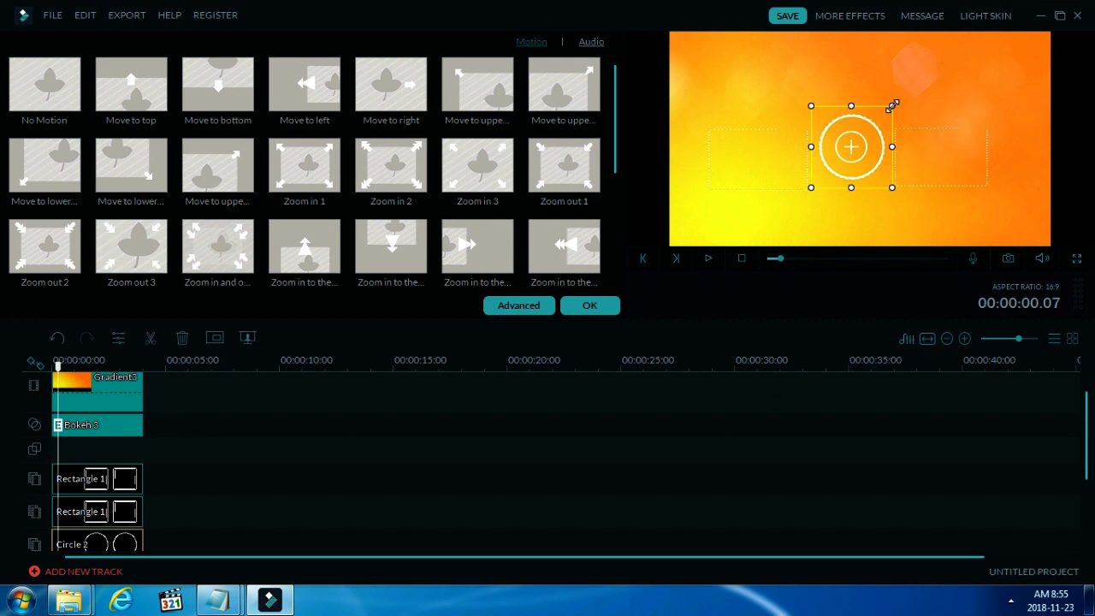
Lower the circle slightly so it sits level between the two rectangles, and finish editing the element
{"action": "left_click_drag", "start_coordinate": [869, 111], "coordinate": [866, 118]}
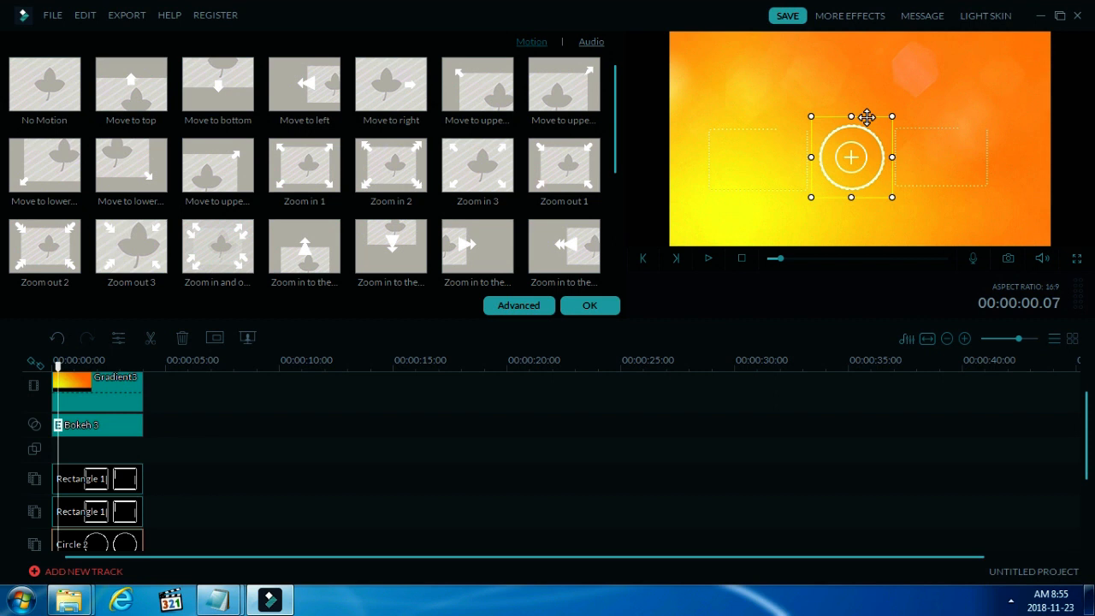
{"action": "left_click", "coordinate": [761, 188]}
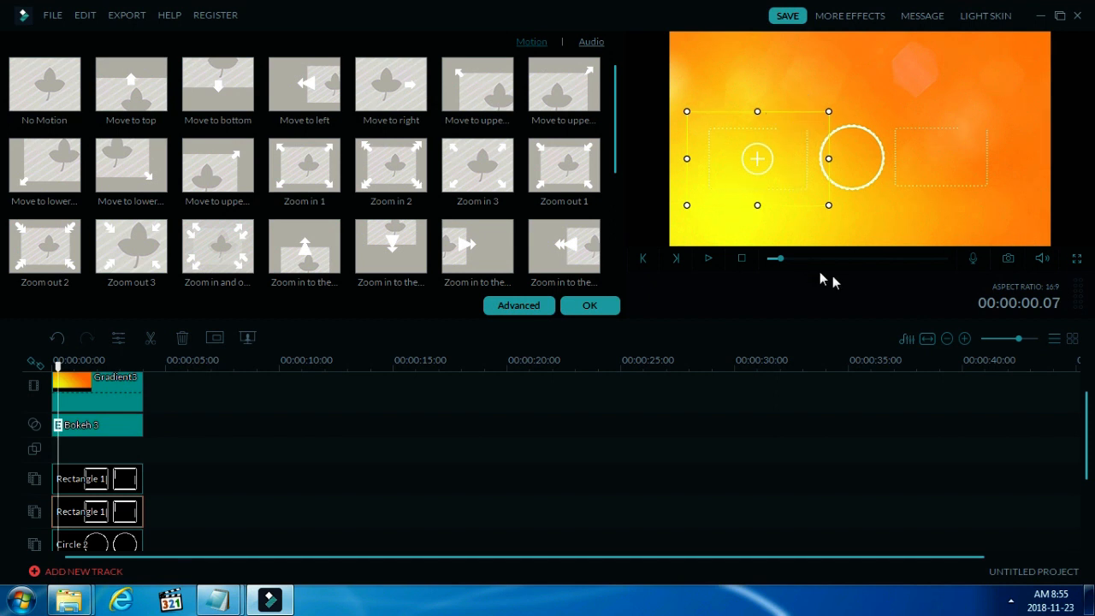
{"action": "left_click", "coordinate": [591, 306]}
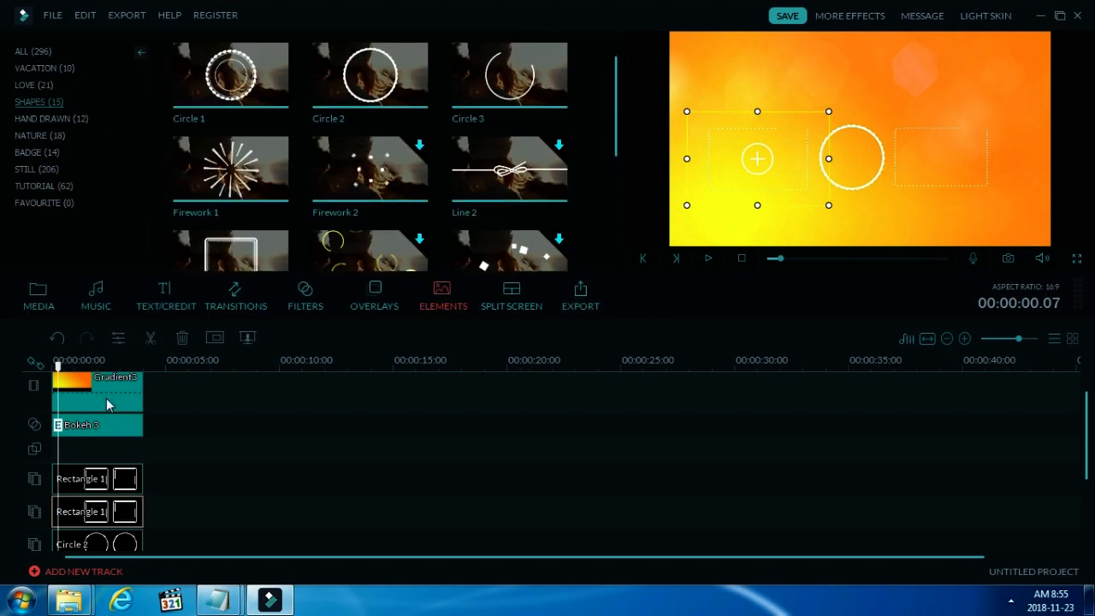
Return to the start of the timeline and browse the title presets, including the Opener, Credit, Ribbon, Badges and Labels categories
{"action": "left_click_drag", "start_coordinate": [57, 364], "coordinate": [52, 363]}
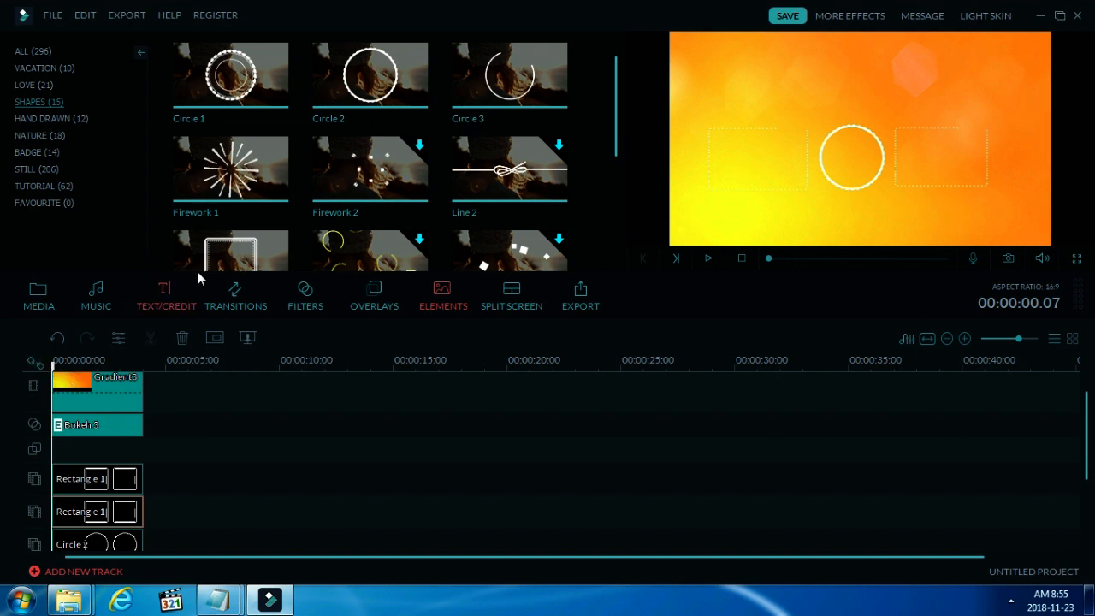
{"action": "left_click", "coordinate": [167, 298]}
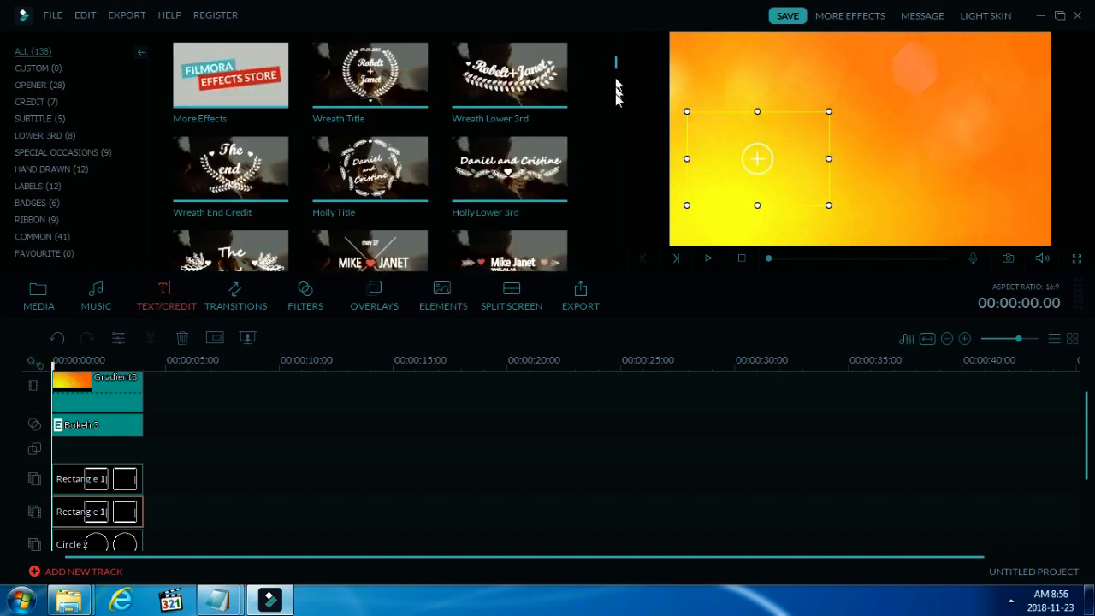
{"action": "scroll", "coordinate": [613, 216], "scroll_direction": "down", "scroll_amount": 10}
{"action": "scroll", "coordinate": [616, 214], "scroll_direction": "down", "scroll_amount": 5}
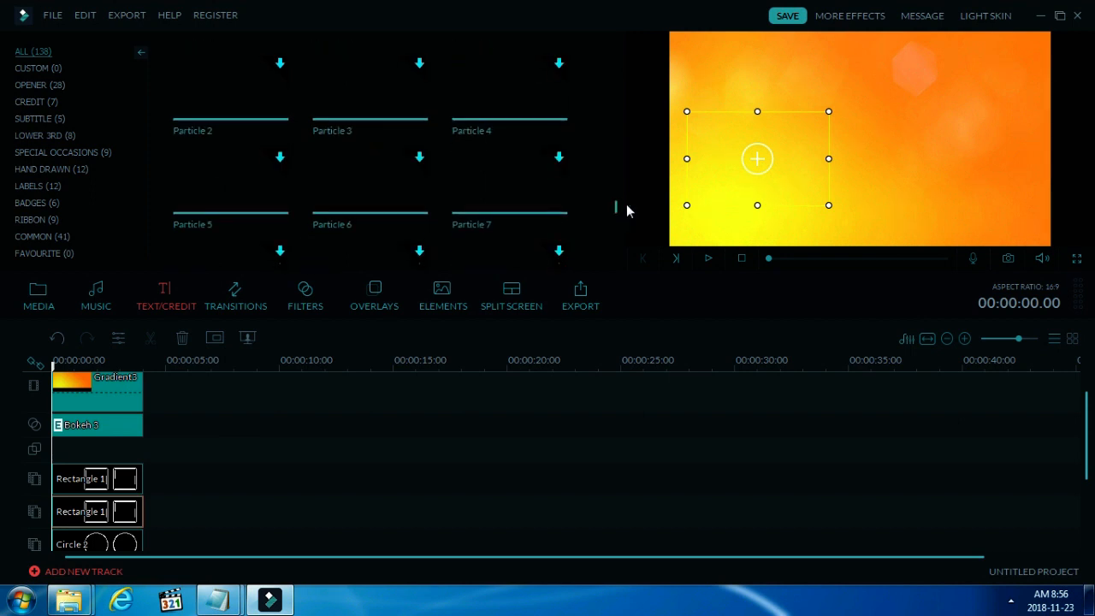
{"action": "left_click", "coordinate": [278, 506]}
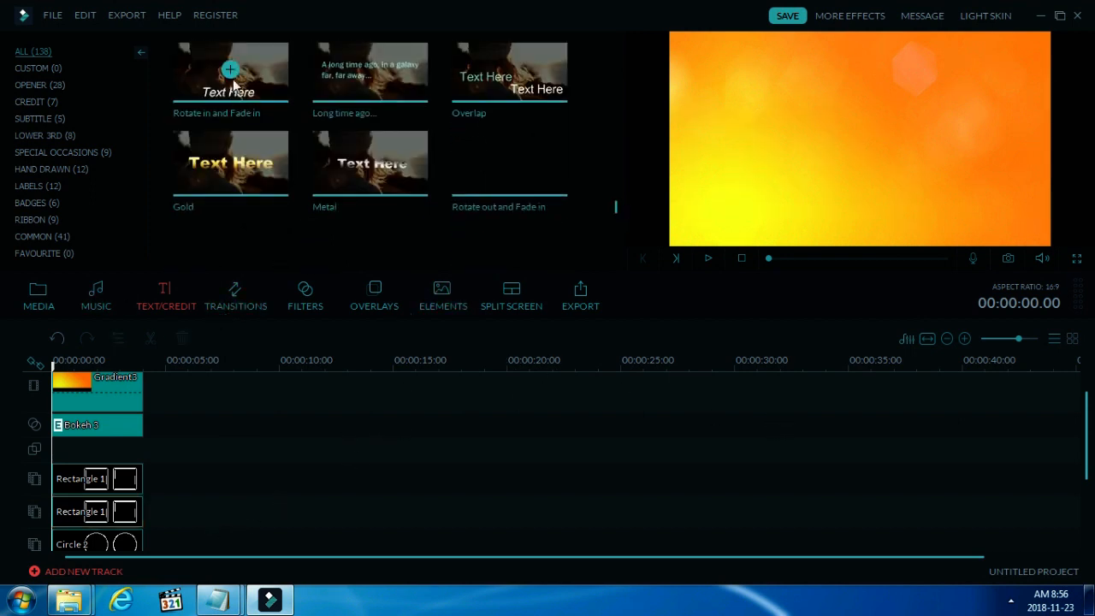
{"action": "left_click_drag", "start_coordinate": [617, 209], "coordinate": [622, 114]}
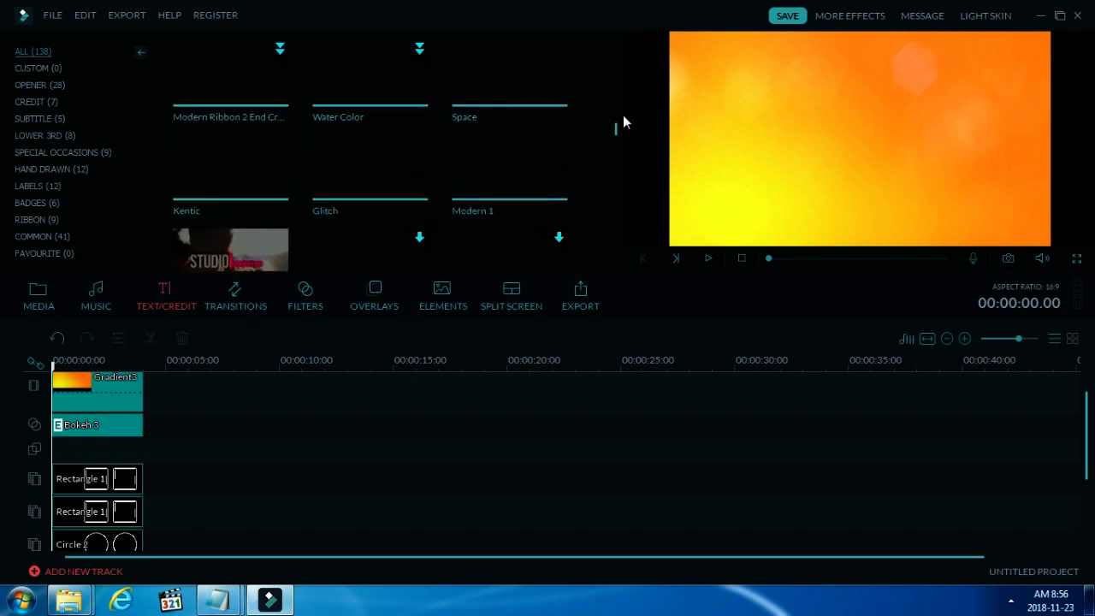
{"action": "left_click", "coordinate": [51, 88]}
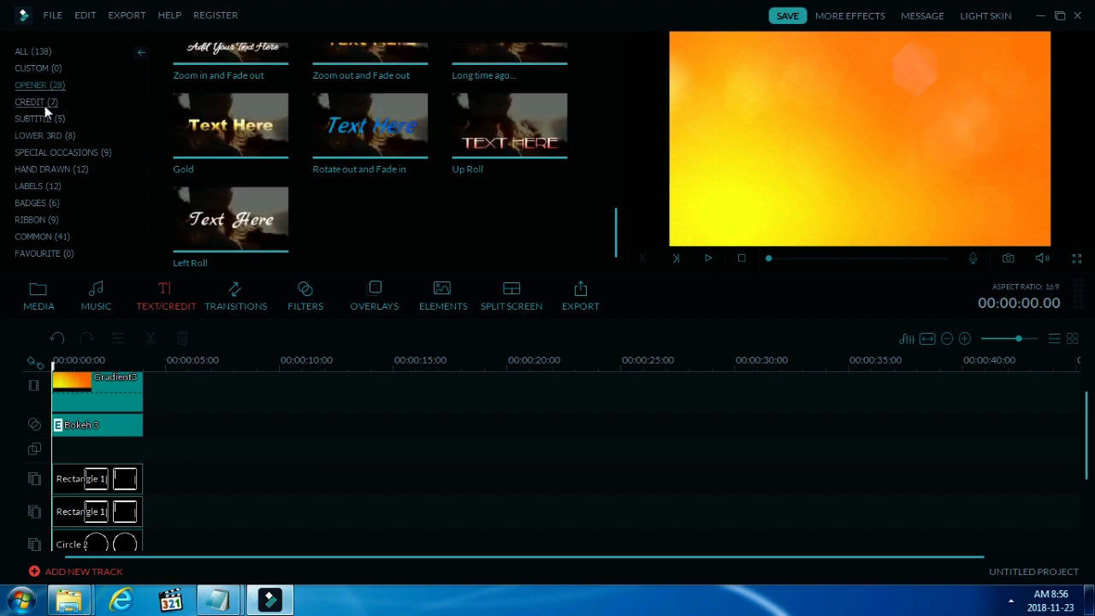
{"action": "left_click", "coordinate": [41, 106]}
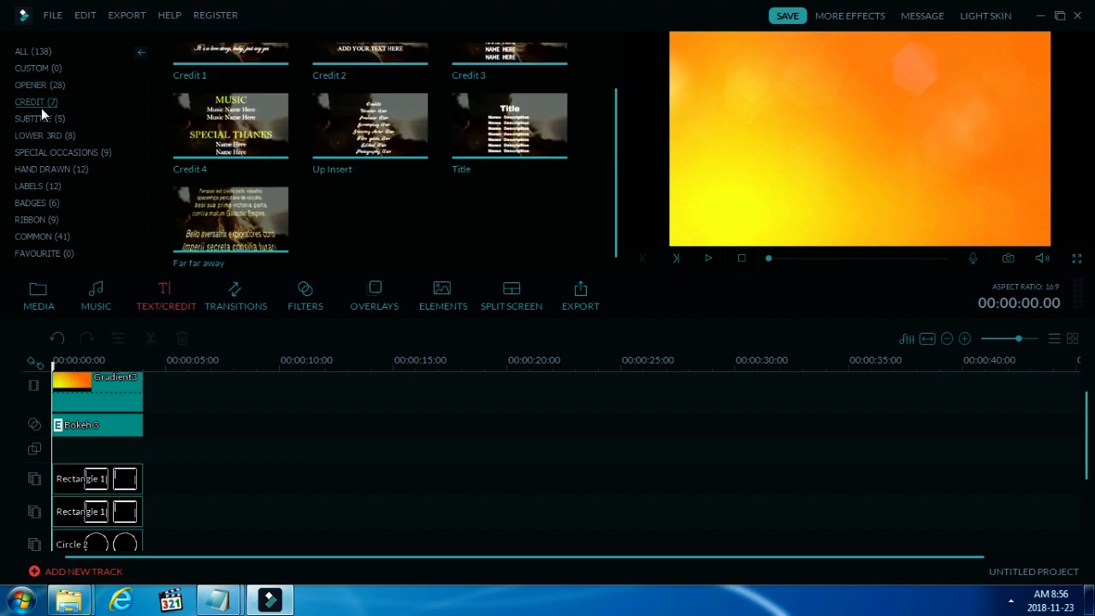
{"action": "scroll", "coordinate": [614, 98], "scroll_direction": "up", "scroll_amount": 2}
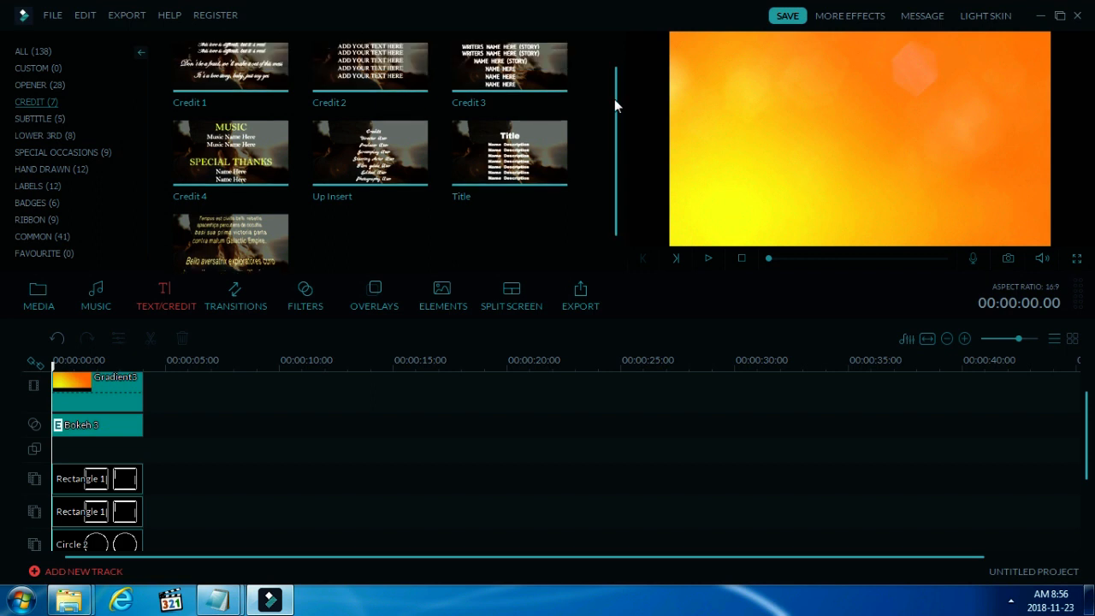
{"action": "scroll", "coordinate": [611, 162], "scroll_direction": "down", "scroll_amount": 1}
{"action": "scroll", "coordinate": [617, 133], "scroll_direction": "up", "scroll_amount": 2}
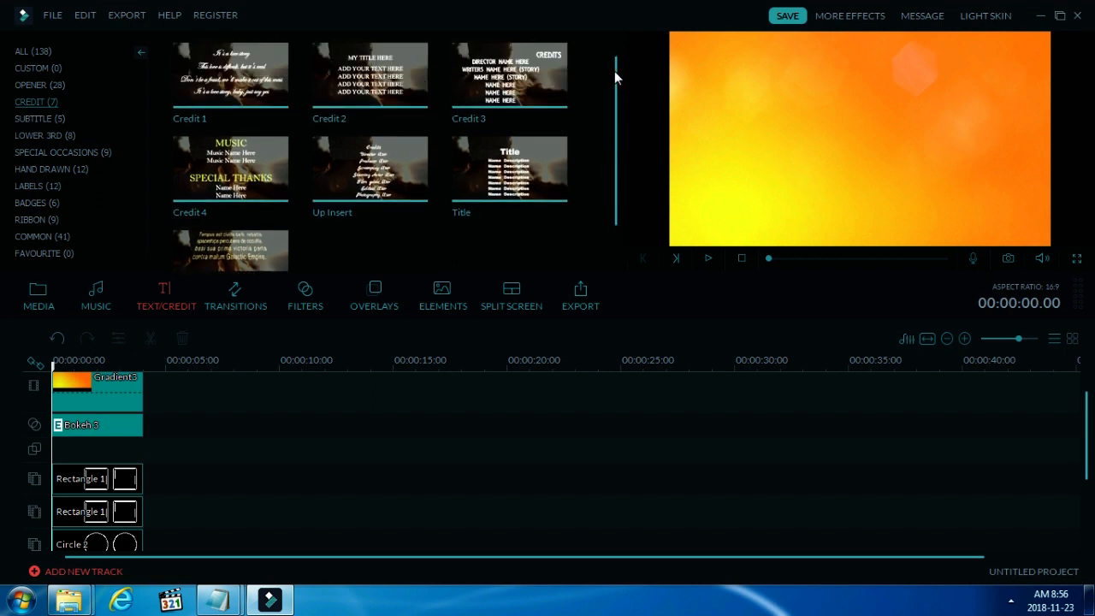
{"action": "left_click", "coordinate": [41, 219]}
{"action": "left_click", "coordinate": [44, 203]}
{"action": "left_click", "coordinate": [46, 187]}
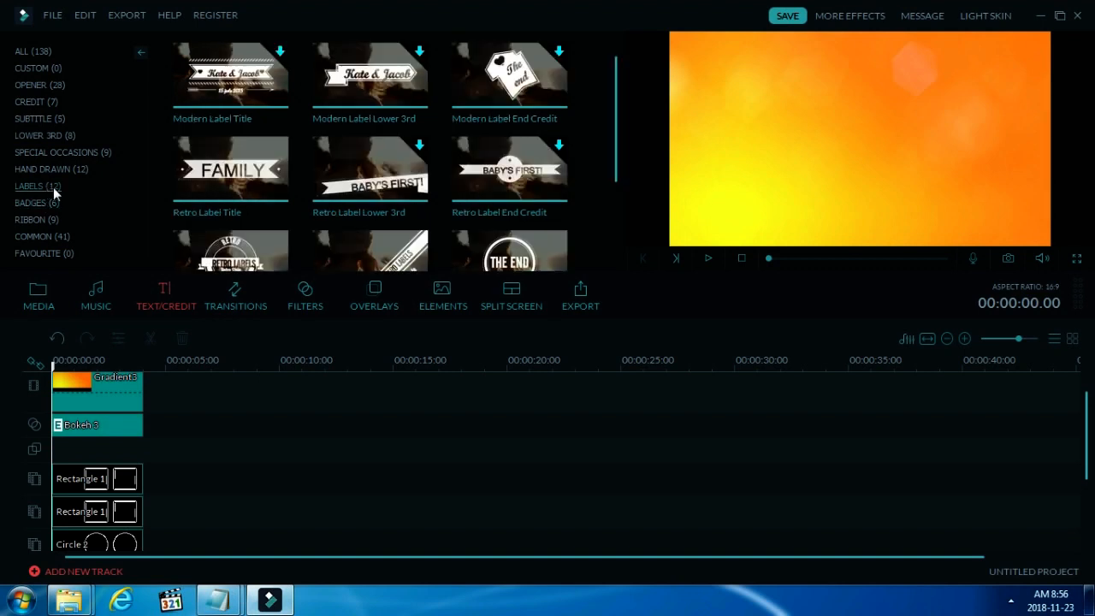
Add the Common title Strech in and Strech out at the start of the text track and trim it to the other clips' length
{"action": "left_click", "coordinate": [44, 239]}
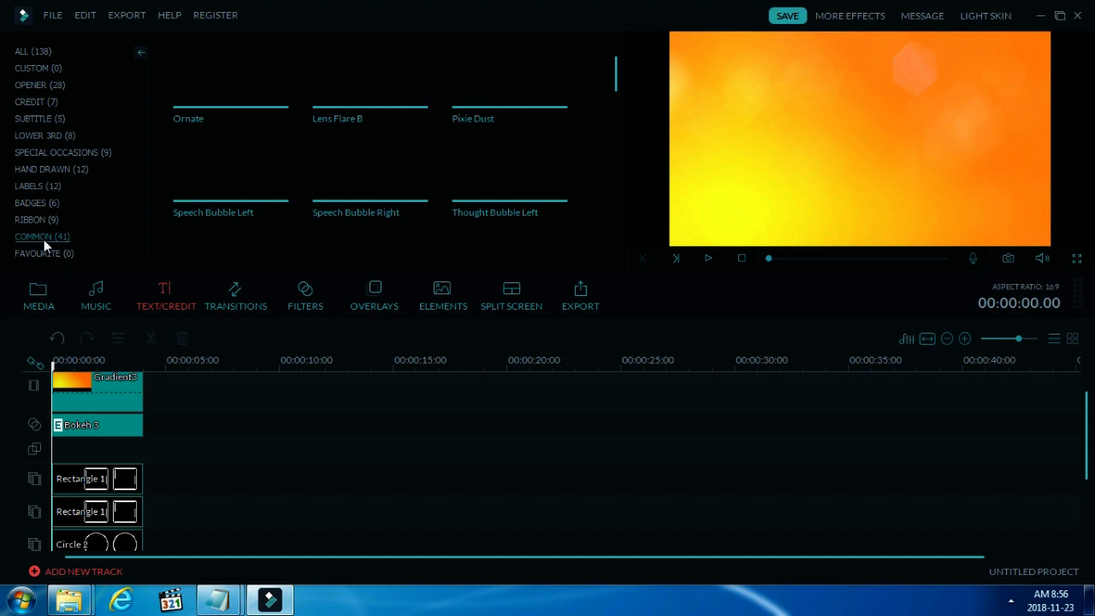
{"action": "left_click_drag", "start_coordinate": [618, 87], "coordinate": [614, 143]}
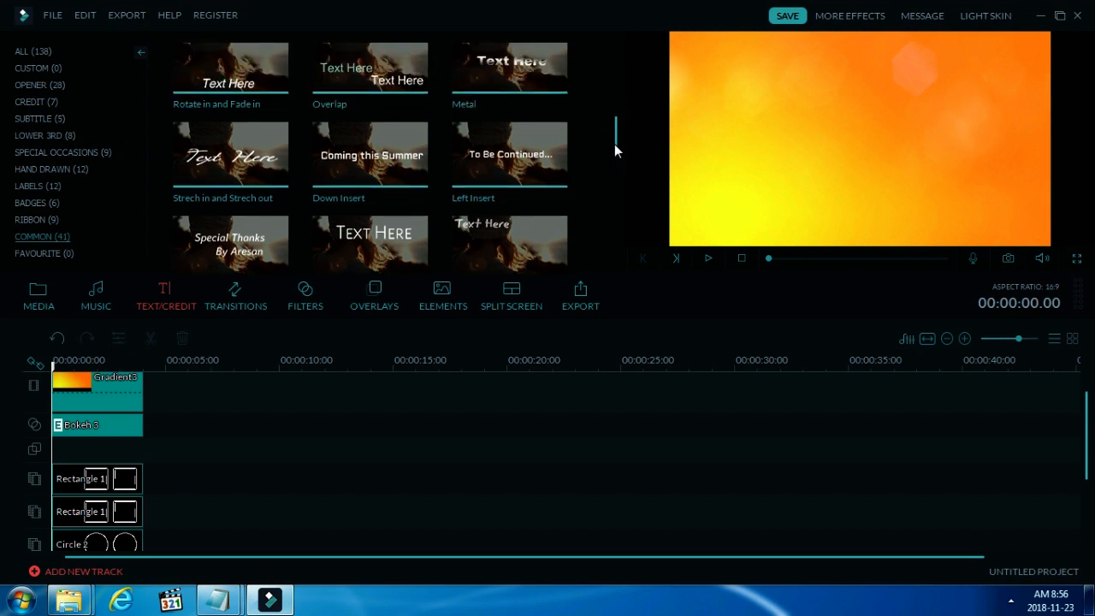
{"action": "left_click", "coordinate": [224, 162]}
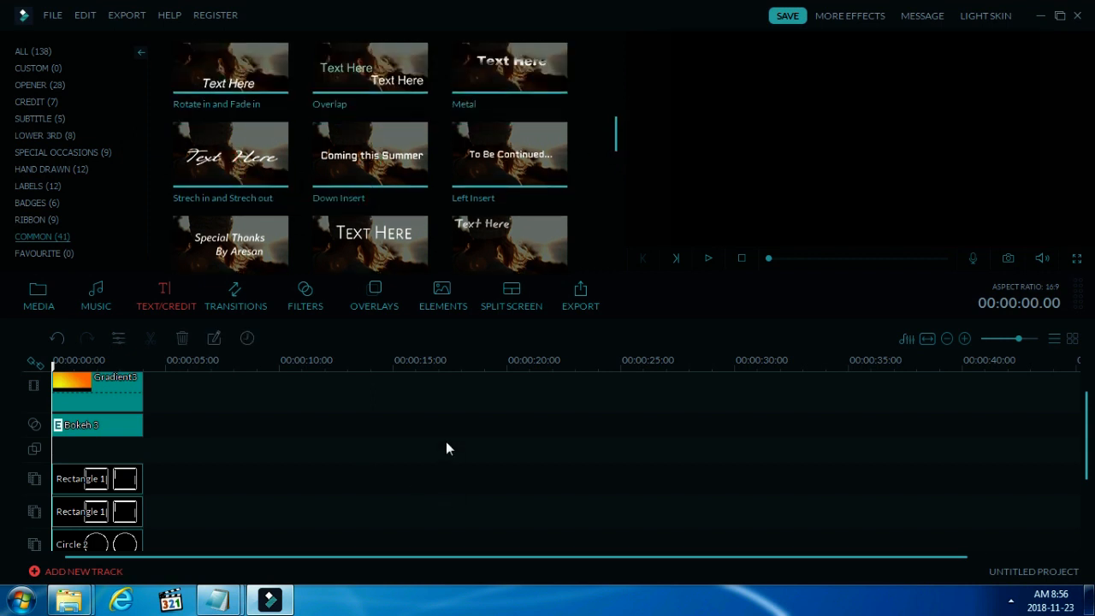
{"action": "scroll", "coordinate": [446, 442], "scroll_direction": "down", "scroll_amount": 3}
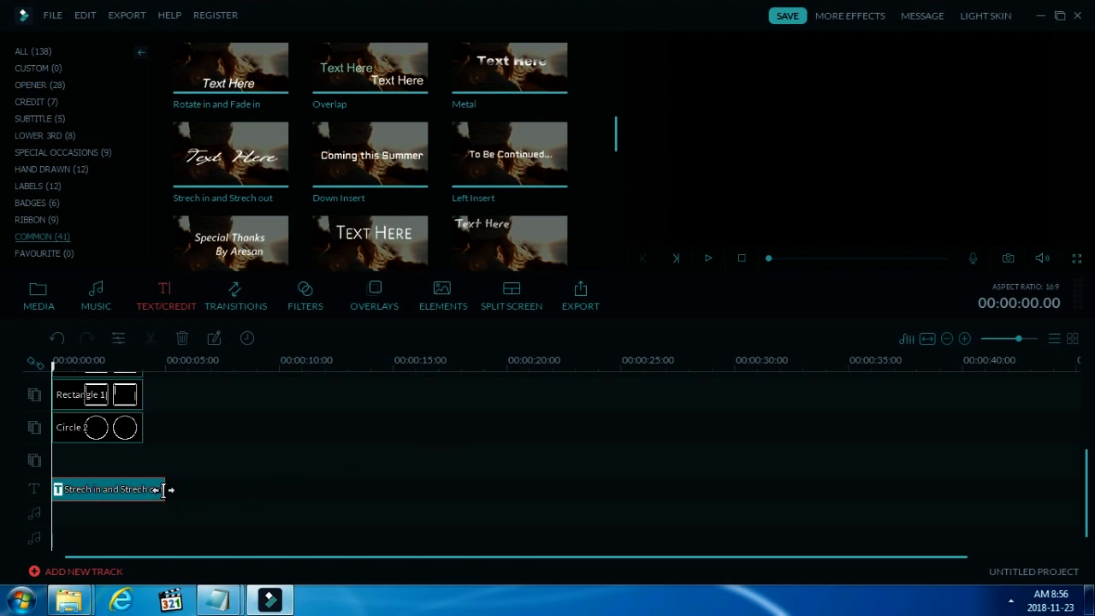
{"action": "left_click_drag", "start_coordinate": [162, 489], "coordinate": [144, 489]}
At frame 00:00:02.18, open the title for advanced text editing and replace its default text box with a new one
{"action": "right_click", "coordinate": [118, 490]}
{"action": "left_click", "coordinate": [118, 376]}
{"action": "left_click", "coordinate": [113, 366]}
{"action": "right_click", "coordinate": [131, 489]}
{"action": "left_click", "coordinate": [164, 438]}
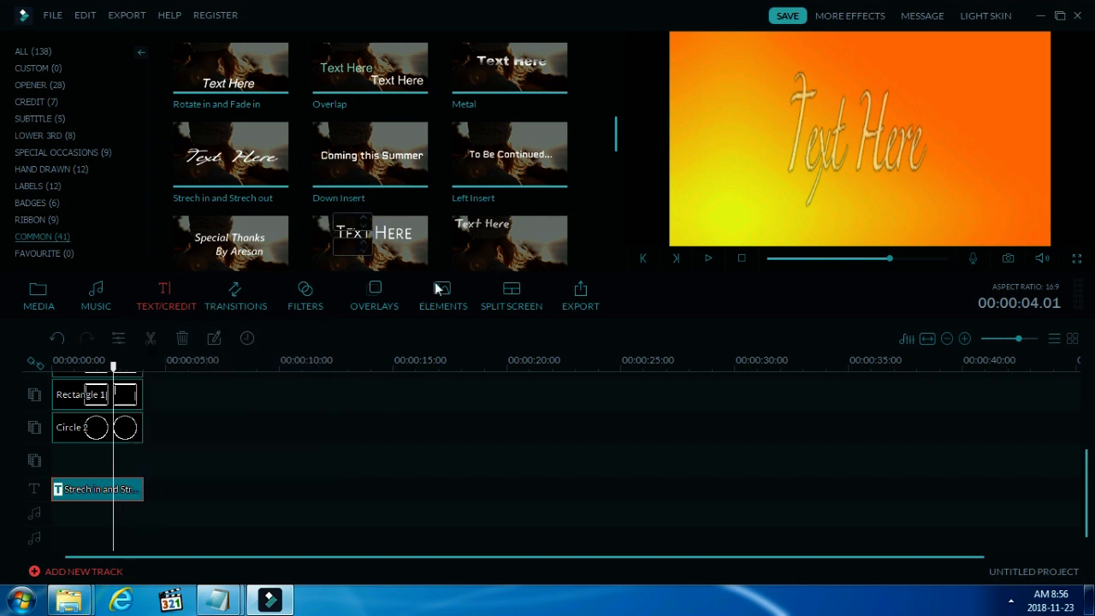
{"action": "right_click", "coordinate": [127, 484]}
{"action": "left_click", "coordinate": [518, 304]}
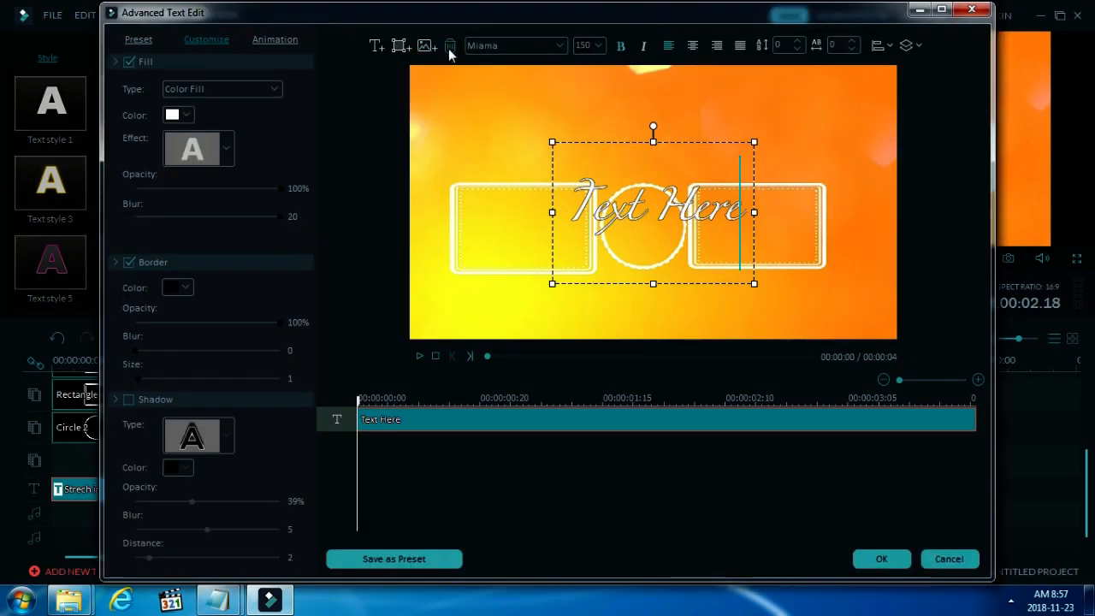
{"action": "left_click", "coordinate": [449, 46]}
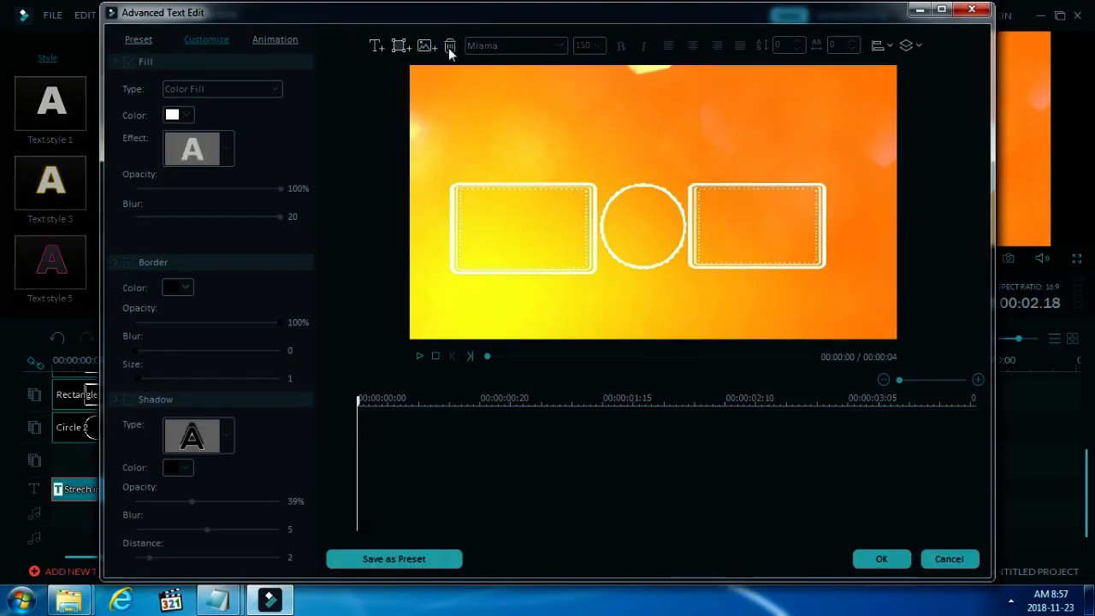
{"action": "left_click", "coordinate": [377, 46]}
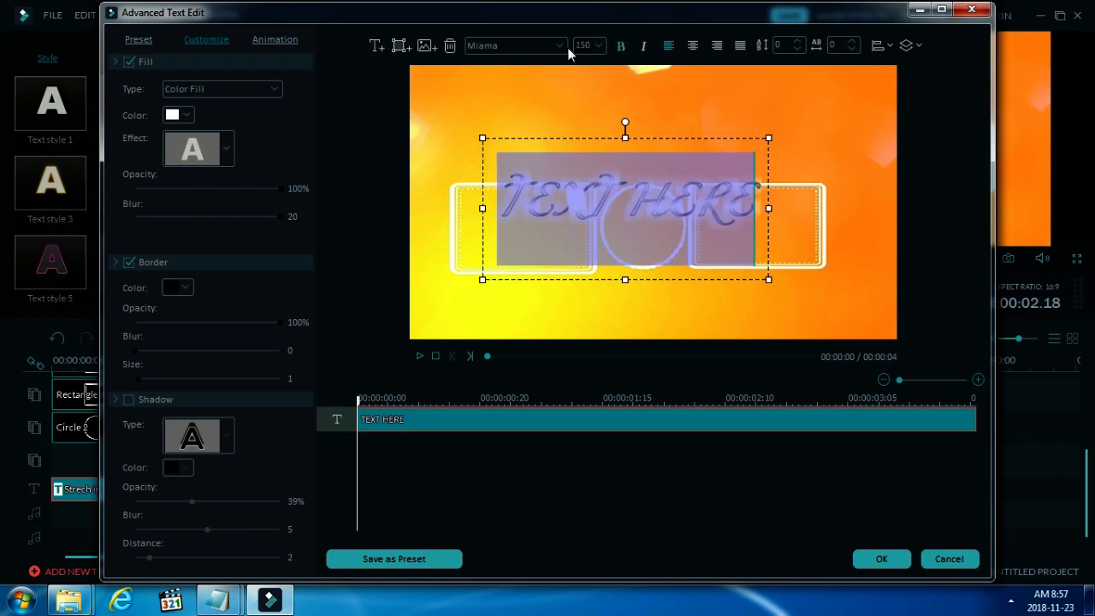
Set the new text box's font to Arial Black at size 40 and move it above the rectangle and circle frames
{"action": "left_click", "coordinate": [559, 48]}
{"action": "scroll", "coordinate": [564, 83], "scroll_direction": "up", "scroll_amount": 5}
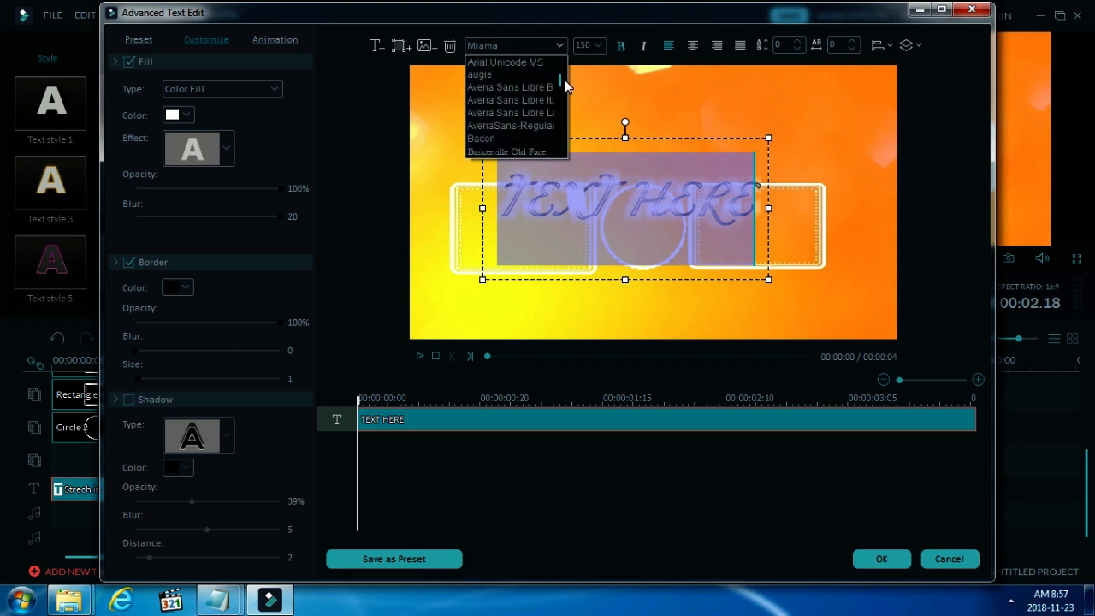
{"action": "scroll", "coordinate": [565, 79], "scroll_direction": "up", "scroll_amount": 3}
{"action": "left_click", "coordinate": [513, 154]}
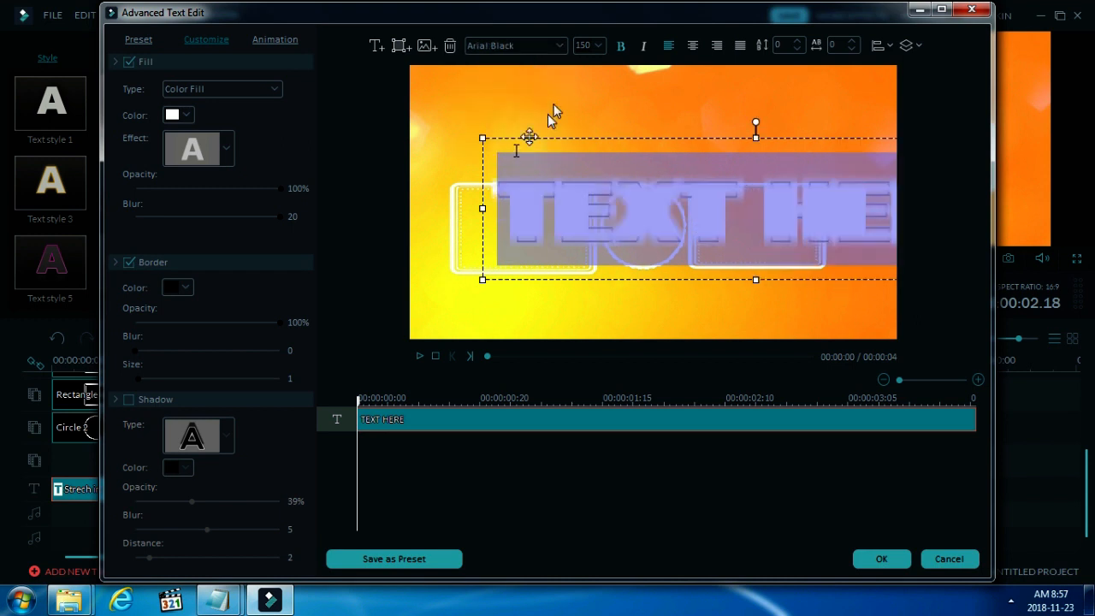
{"action": "left_click", "coordinate": [597, 46]}
{"action": "scroll", "coordinate": [601, 108], "scroll_direction": "up", "scroll_amount": 5}
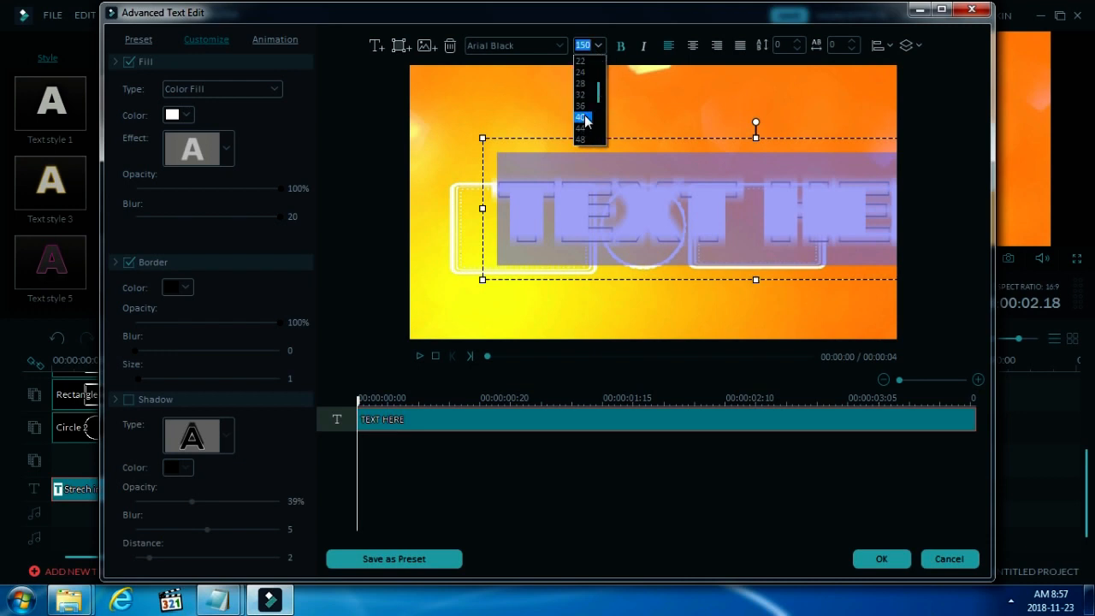
{"action": "left_click", "coordinate": [582, 116]}
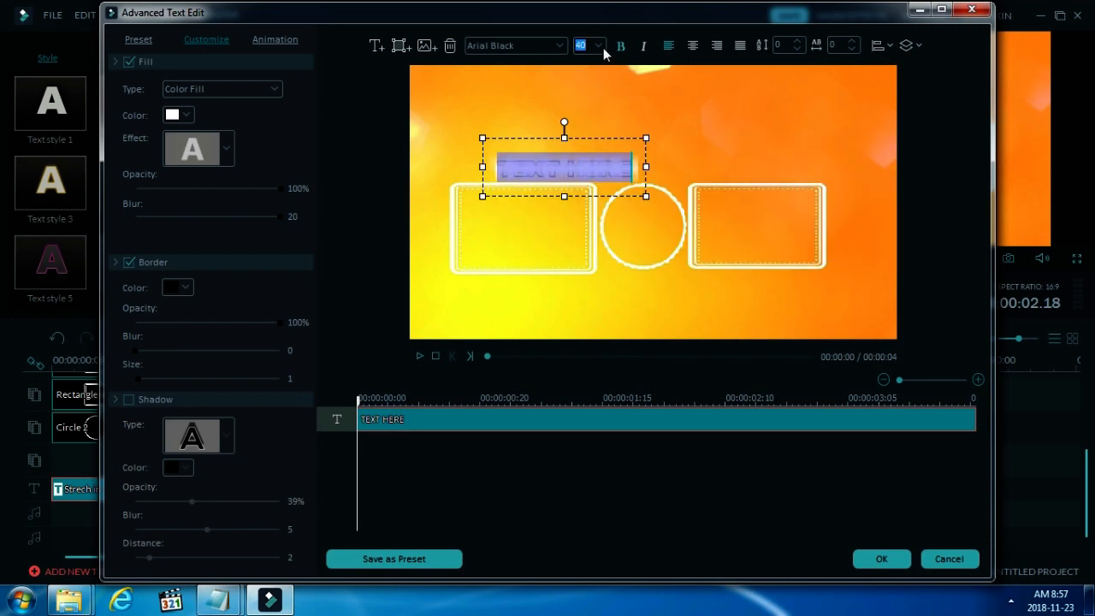
{"action": "left_click_drag", "start_coordinate": [597, 135], "coordinate": [587, 90]}
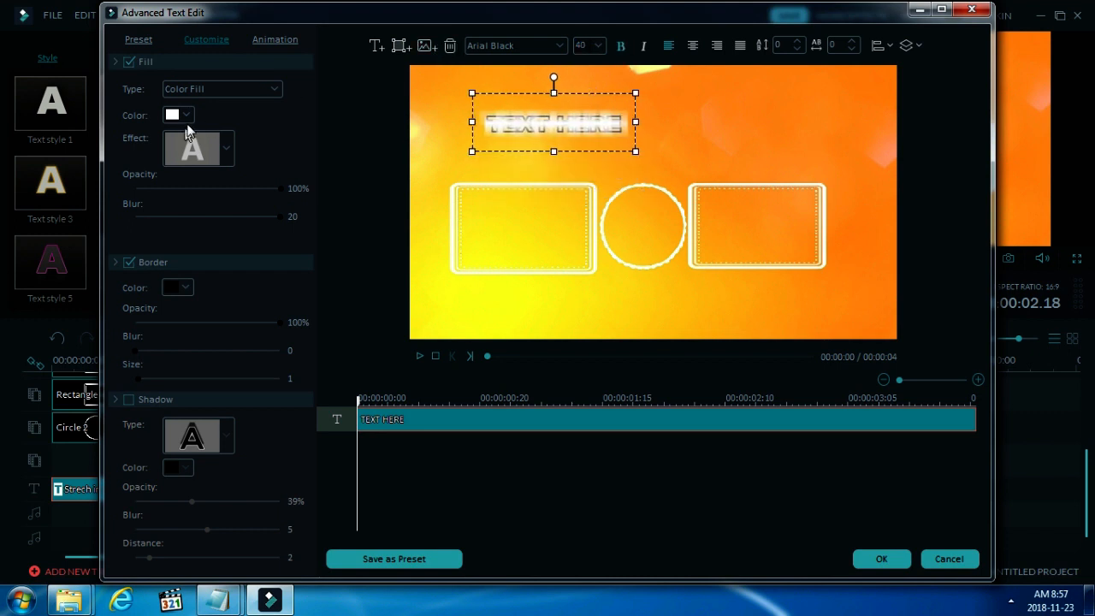
Try a red fill at 5% opacity on the text, toggling its border off and back on
{"action": "left_click", "coordinate": [186, 117]}
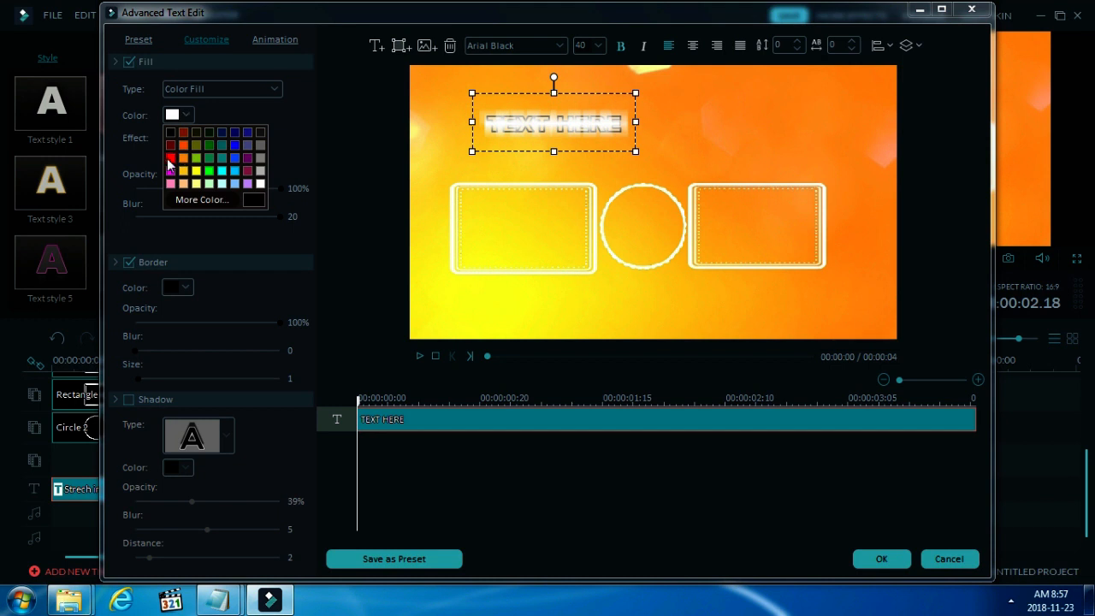
{"action": "left_click", "coordinate": [166, 159]}
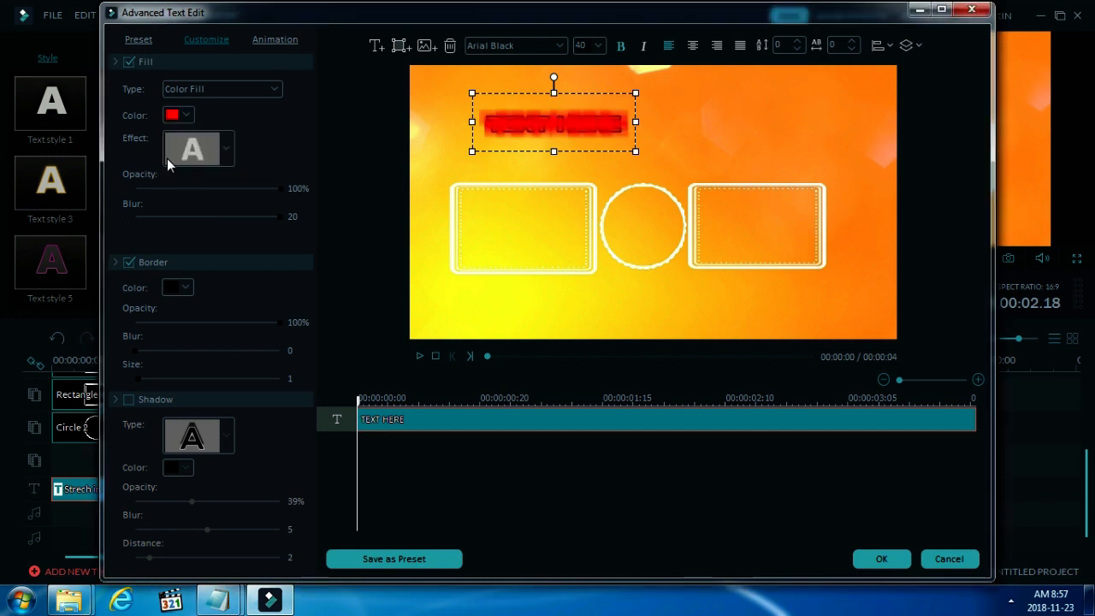
{"action": "left_click", "coordinate": [129, 262]}
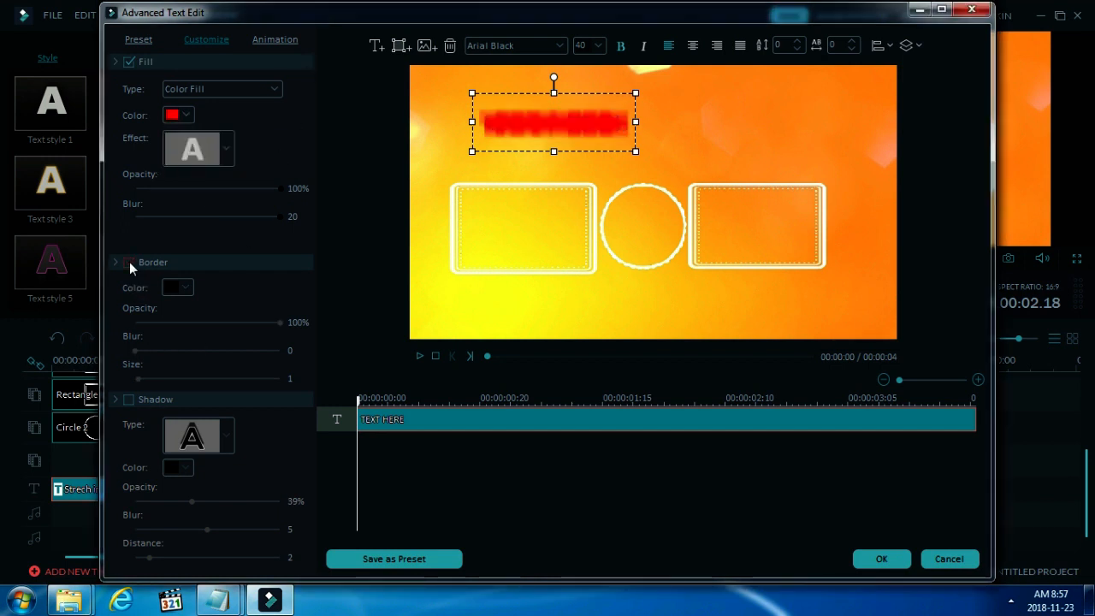
{"action": "left_click", "coordinate": [129, 262]}
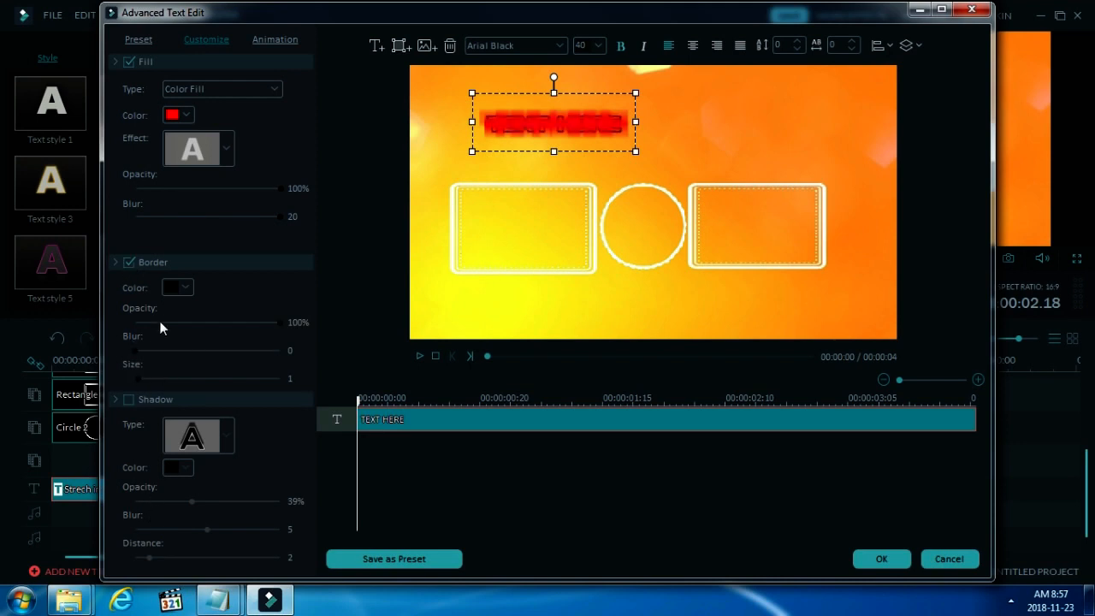
{"action": "left_click_drag", "start_coordinate": [279, 322], "coordinate": [206, 322]}
{"action": "left_click_drag", "start_coordinate": [280, 188], "coordinate": [144, 197]}
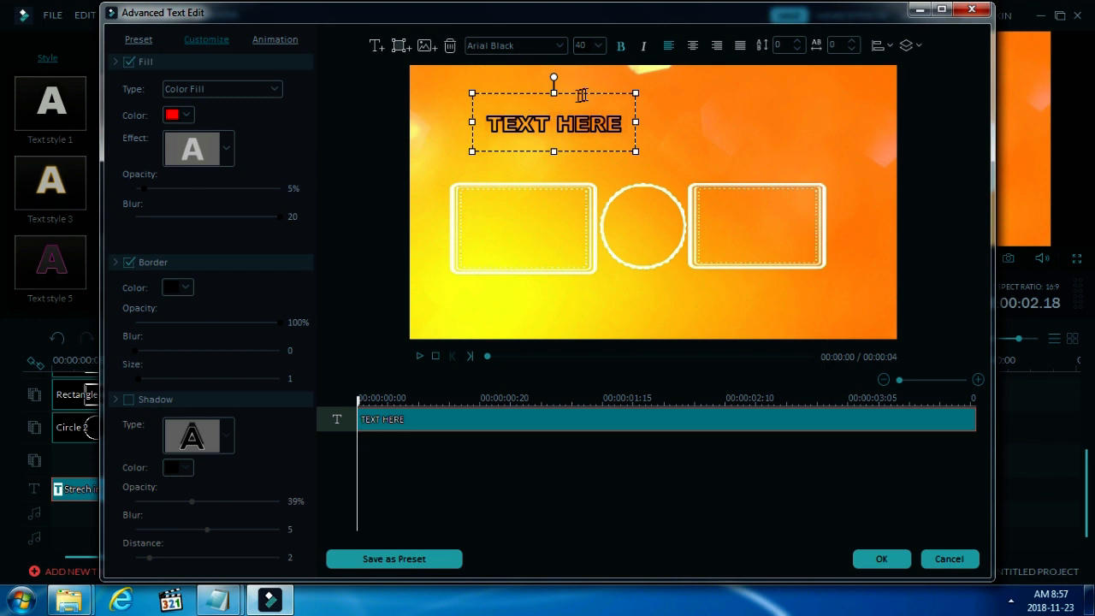
Apply the Text style 2 preset to the text and change its fill colour to red
{"action": "left_click", "coordinate": [138, 40]}
{"action": "left_click", "coordinate": [266, 97]}
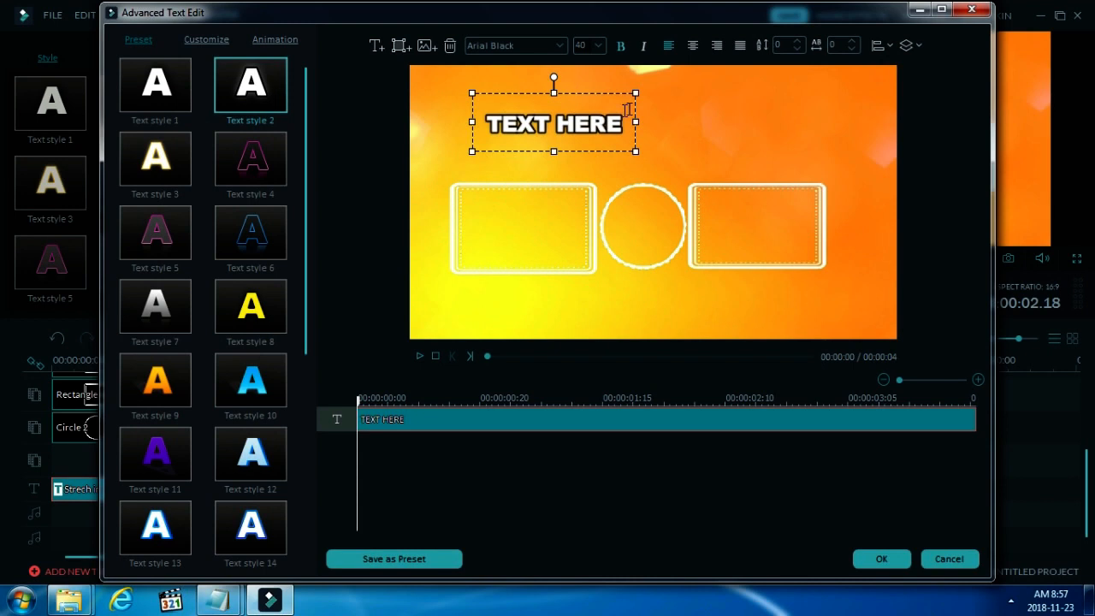
{"action": "left_click", "coordinate": [219, 40]}
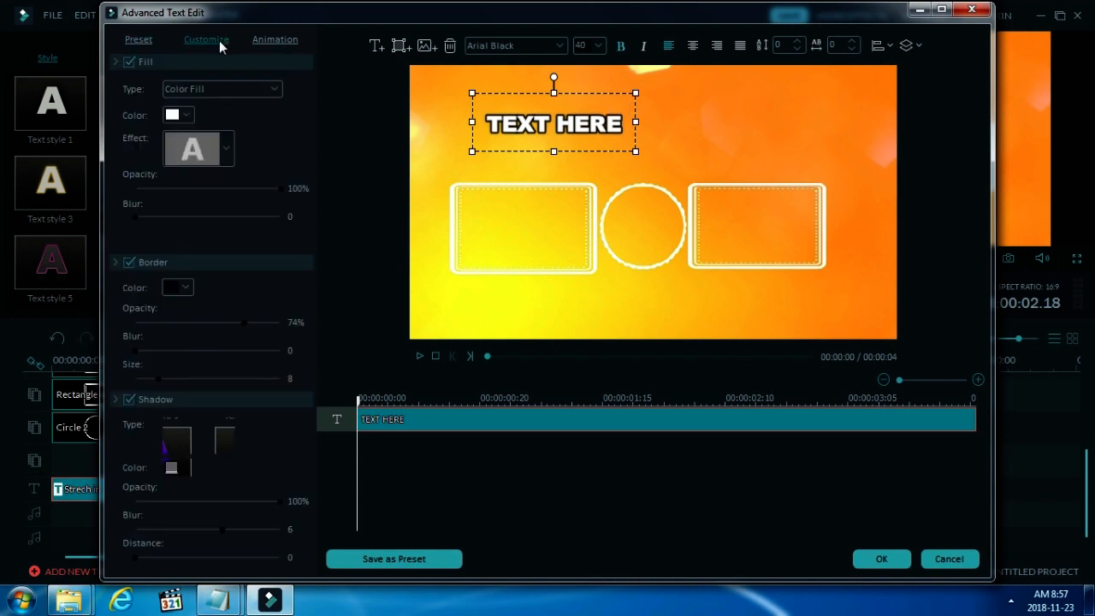
{"action": "left_click", "coordinate": [189, 120]}
{"action": "left_click", "coordinate": [174, 163]}
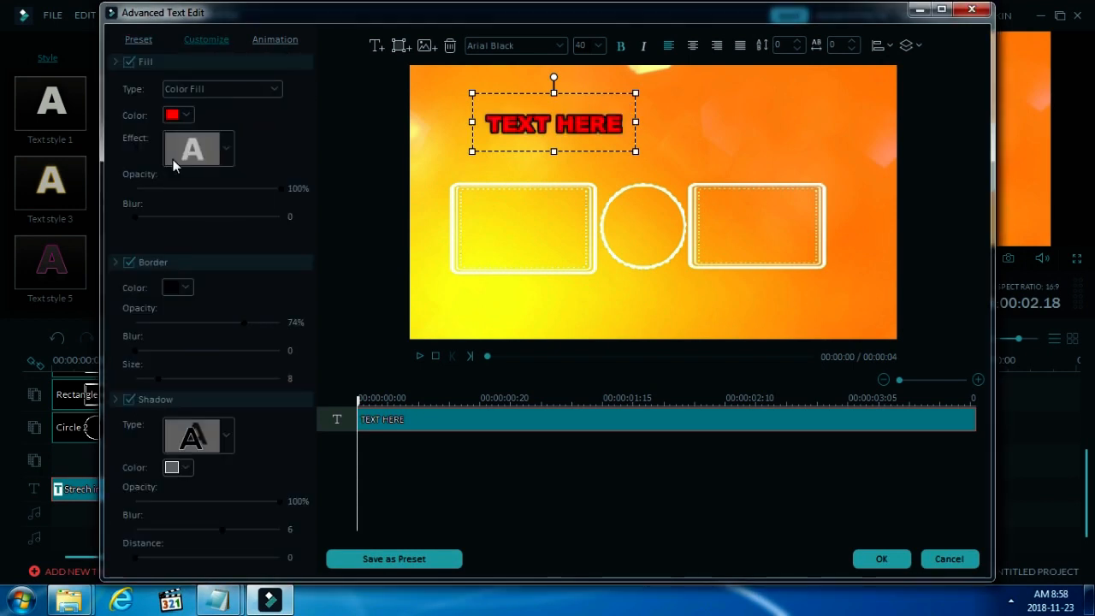
Shift the text box slightly right and give the text a white border with size 17
{"action": "left_click_drag", "start_coordinate": [613, 90], "coordinate": [630, 89]}
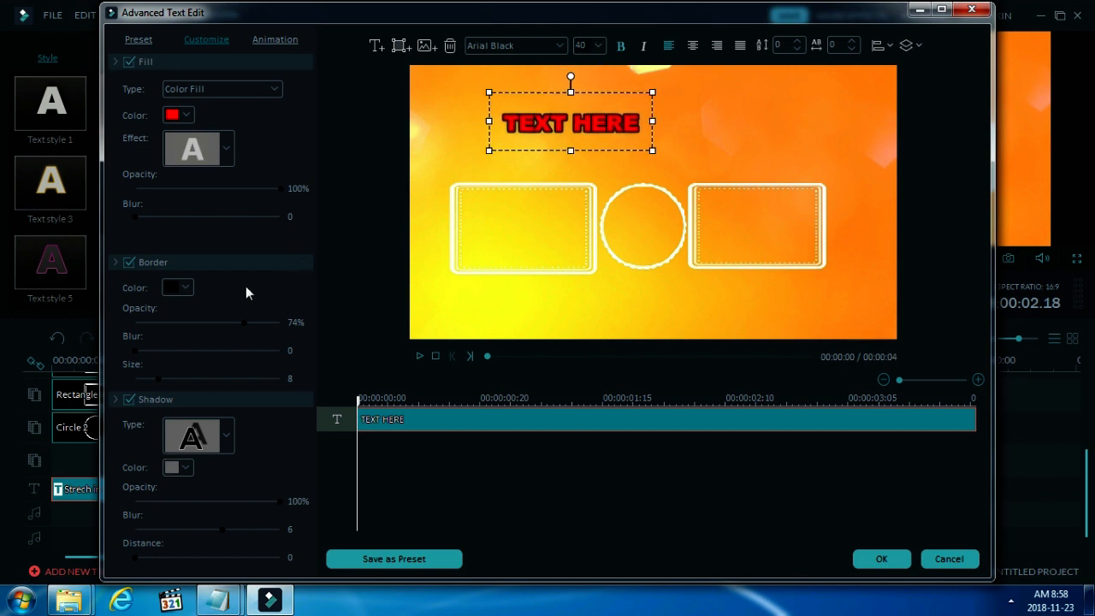
{"action": "left_click", "coordinate": [189, 292]}
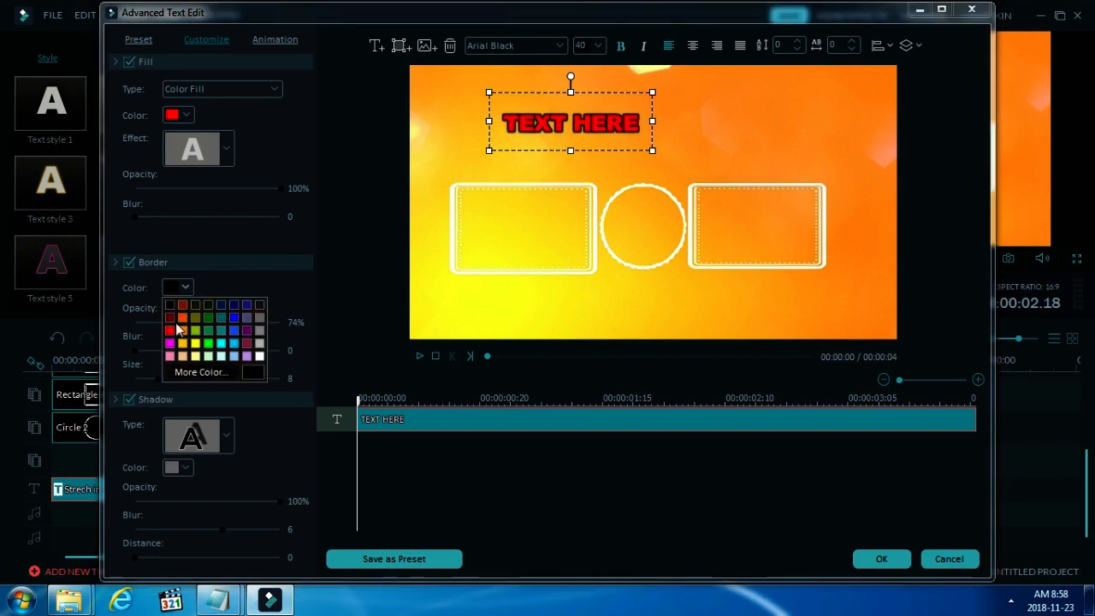
{"action": "left_click", "coordinate": [259, 357]}
{"action": "left_click_drag", "start_coordinate": [160, 378], "coordinate": [185, 378]}
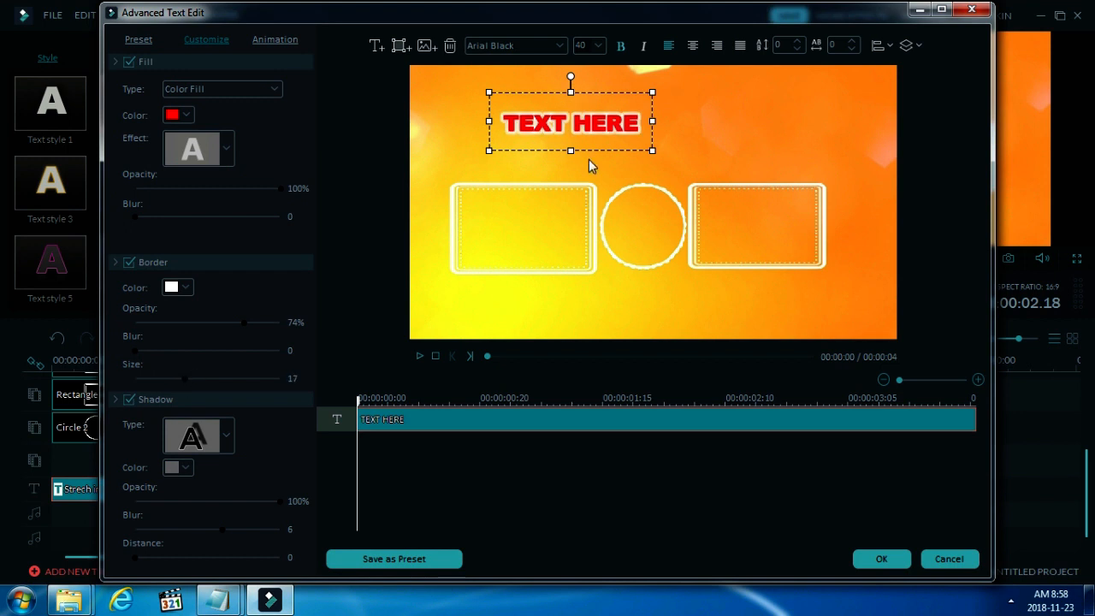
Replace the placeholder with "LIKE, SHARE, SUBSCRIBE" and centre the text near the top edge of the picture
{"action": "left_click_drag", "start_coordinate": [599, 148], "coordinate": [570, 75]}
{"action": "key", "text": "BackSpace"}
{"action": "key", "text": "BackSpace"}
{"action": "key", "text": "BackSpace"}
{"action": "key", "text": "BackSpace"}
{"action": "key", "text": "BackSpace"}
{"action": "key", "text": "BackSpace"}
{"action": "key", "text": "BackSpace"}
{"action": "key", "text": "BackSpace"}
{"action": "key", "text": "BackSpace"}
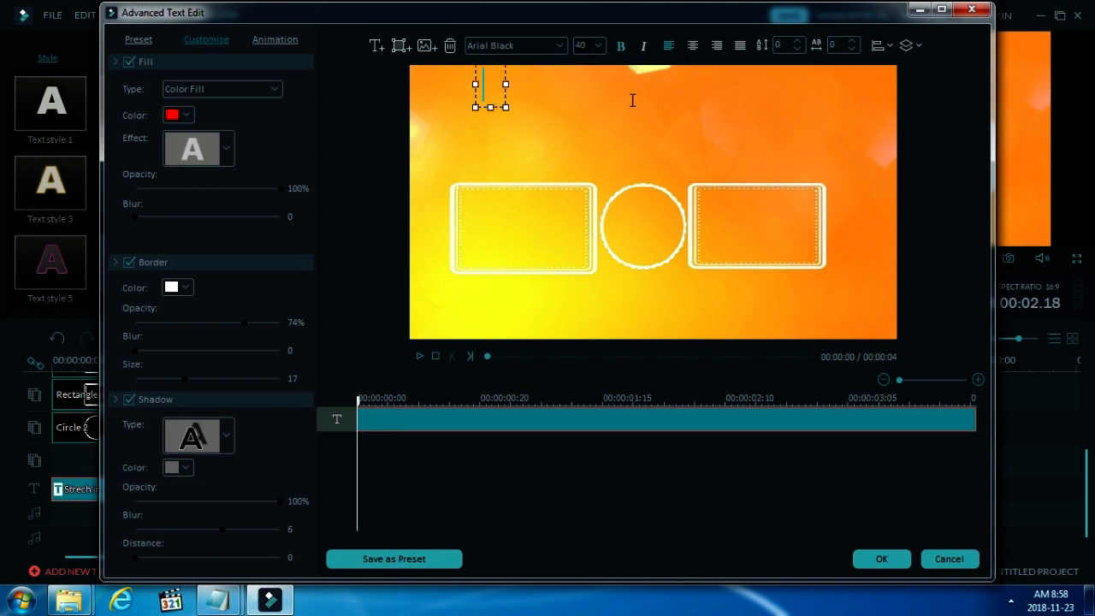
{"action": "type", "text": "L"}
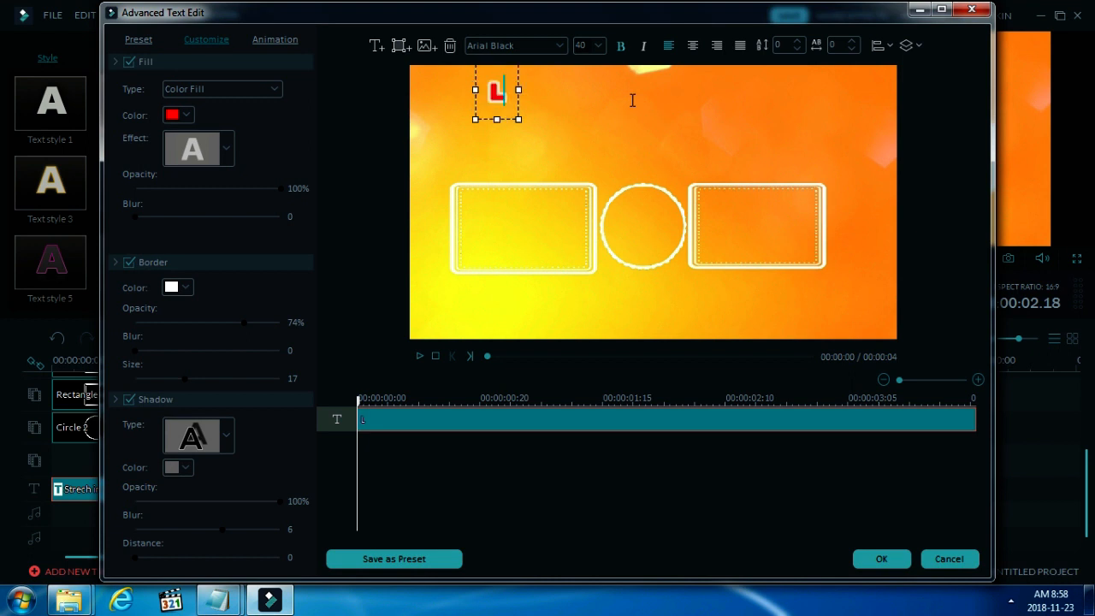
{"action": "type", "text": "IKE,"}
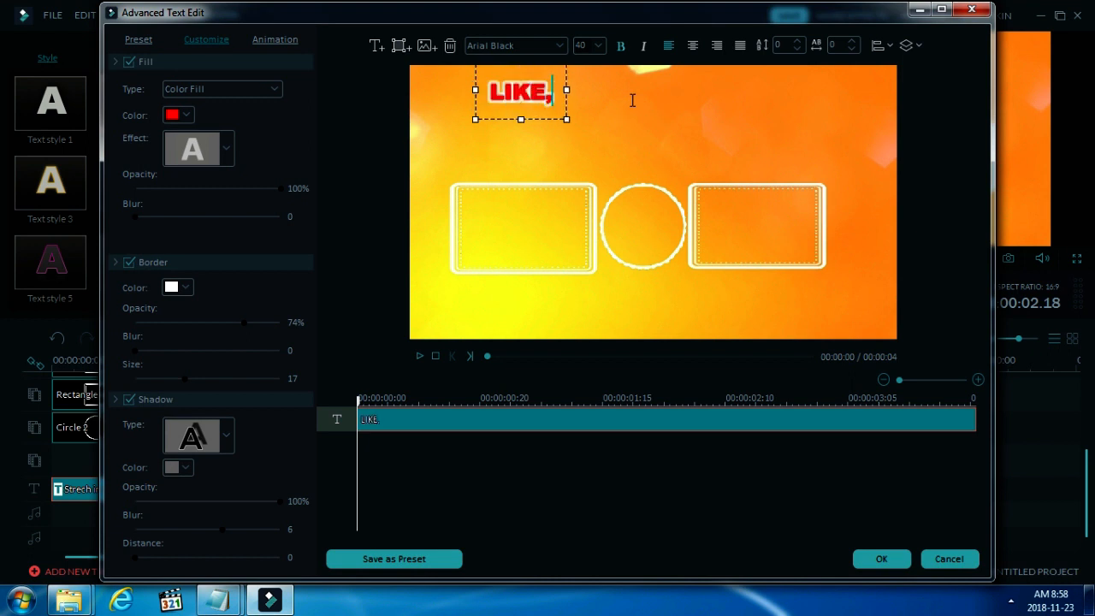
{"action": "type", "text": " SHA"}
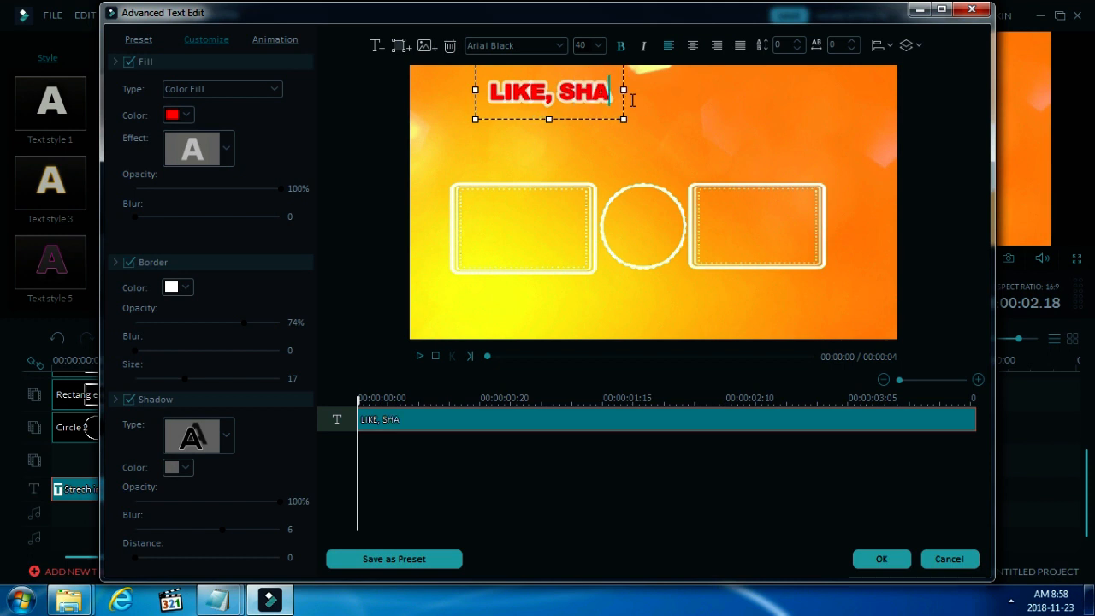
{"action": "type", "text": "RE, SUBS"}
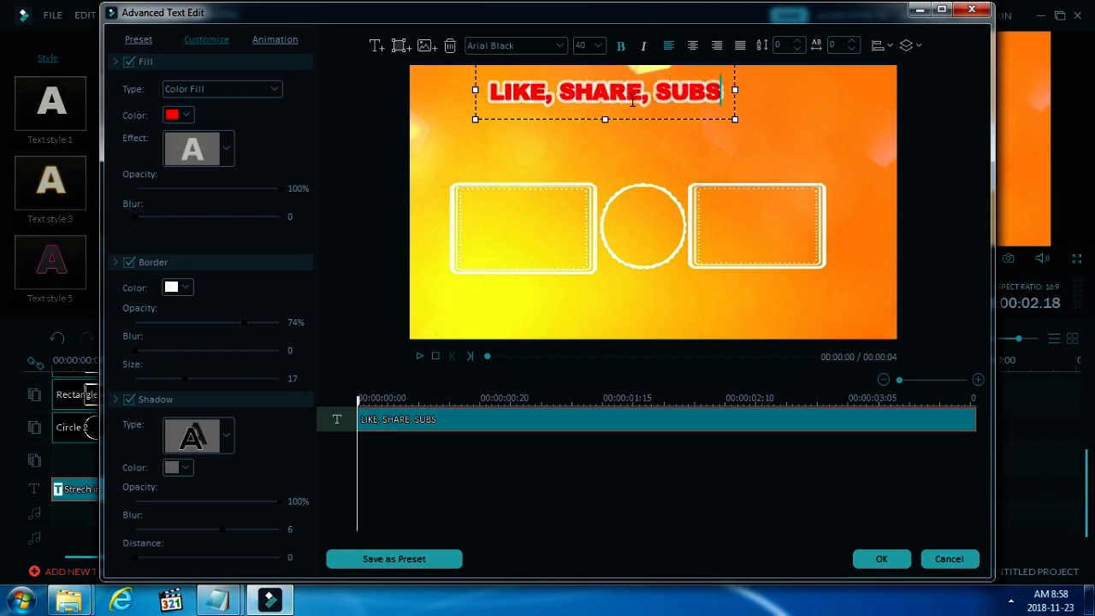
{"action": "type", "text": "CRIBE"}
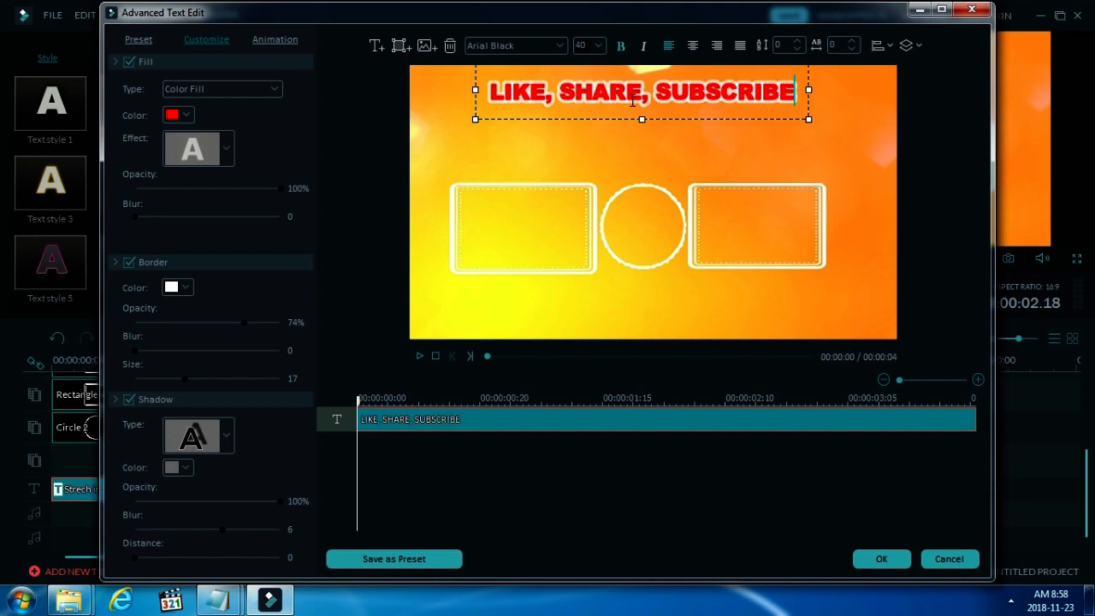
{"action": "mouse_move", "coordinate": [665, 124]}
{"action": "left_mouse_down"}
{"action": "mouse_move", "coordinate": [655, 127]}
{"action": "mouse_move", "coordinate": [680, 126]}
{"action": "left_mouse_up"}
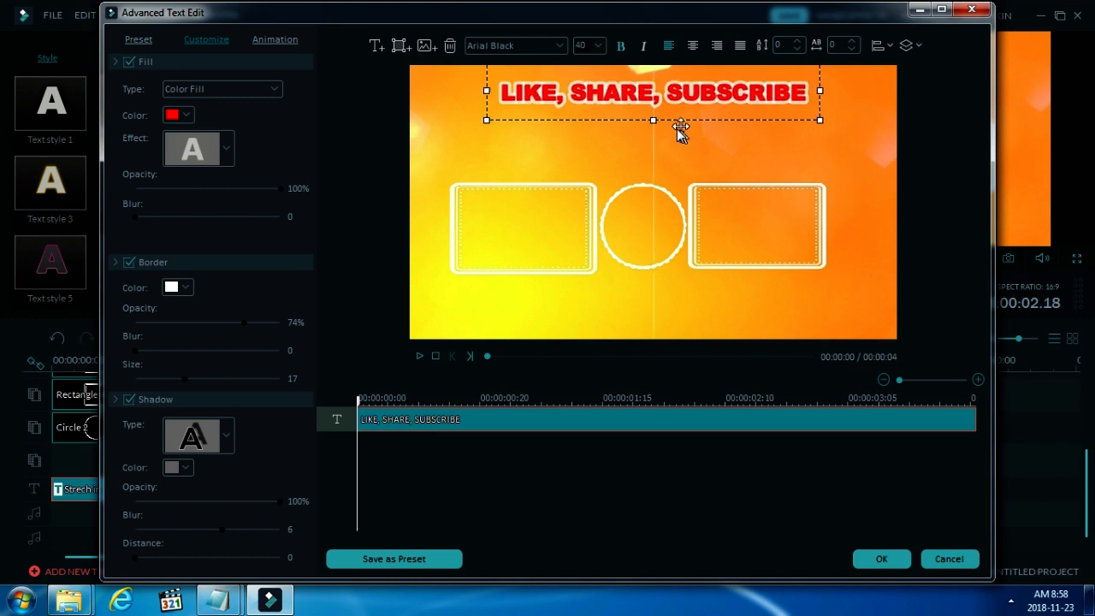
Apply the Type Writer animation to the "LIKE, SHARE, SUBSCRIBE" text
{"action": "left_click", "coordinate": [273, 40]}
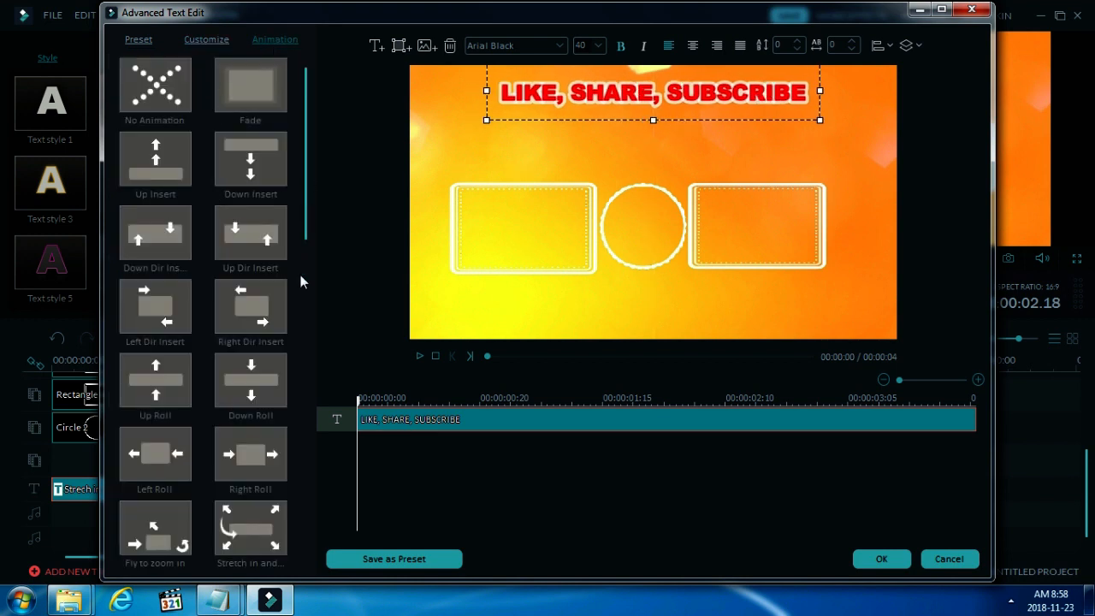
{"action": "scroll", "coordinate": [308, 222], "scroll_direction": "down", "scroll_amount": 5}
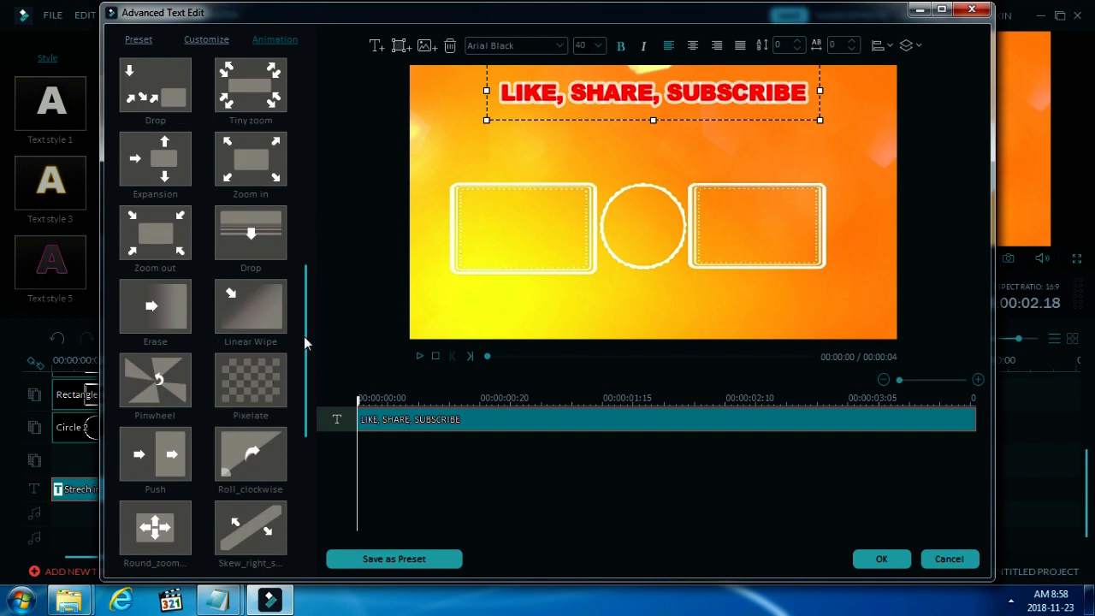
{"action": "scroll", "coordinate": [298, 415], "scroll_direction": "down", "scroll_amount": 3}
{"action": "double_click", "coordinate": [151, 459]}
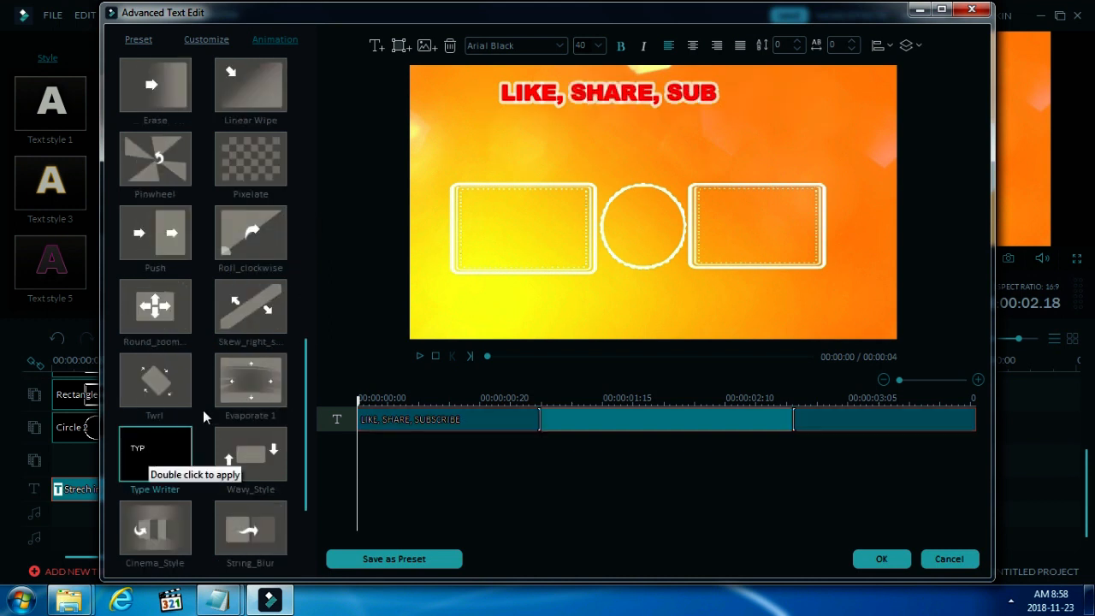
Add a second text box reading "THANKS FOR WATCHING" and centre it below the frames
{"action": "left_click", "coordinate": [377, 49]}
{"action": "left_click_drag", "start_coordinate": [598, 137], "coordinate": [646, 273]}
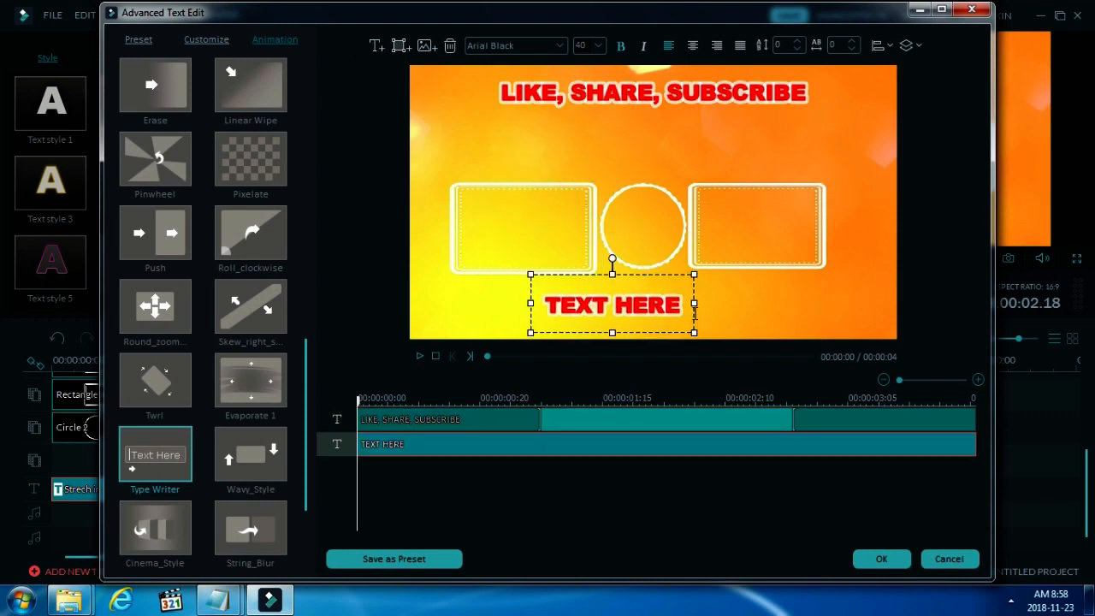
{"action": "key", "text": "BackSpace"}
{"action": "key", "text": "BackSpace"}
{"action": "key", "text": "BackSpace"}
{"action": "key", "text": "BackSpace"}
{"action": "key", "text": "BackSpace"}
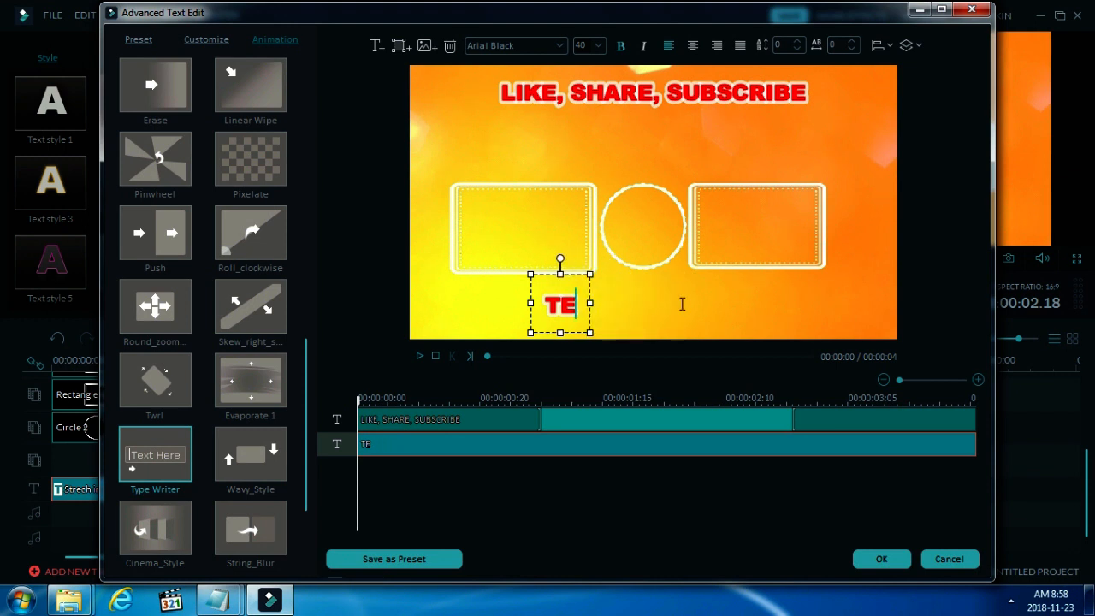
{"action": "type", "text": "HANKS FO"}
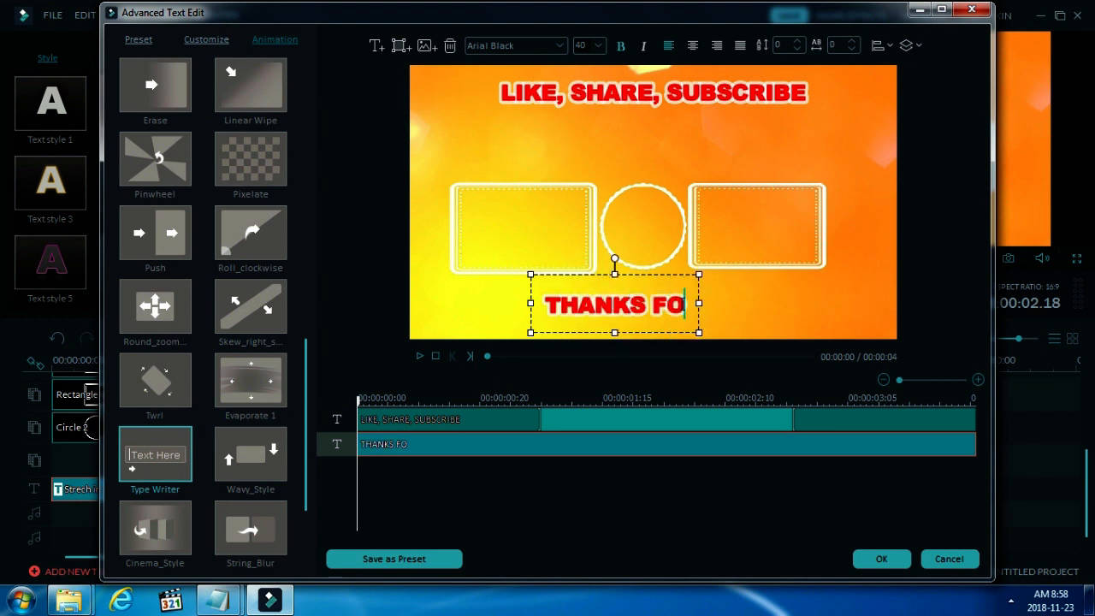
{"action": "type", "text": "R WATC"}
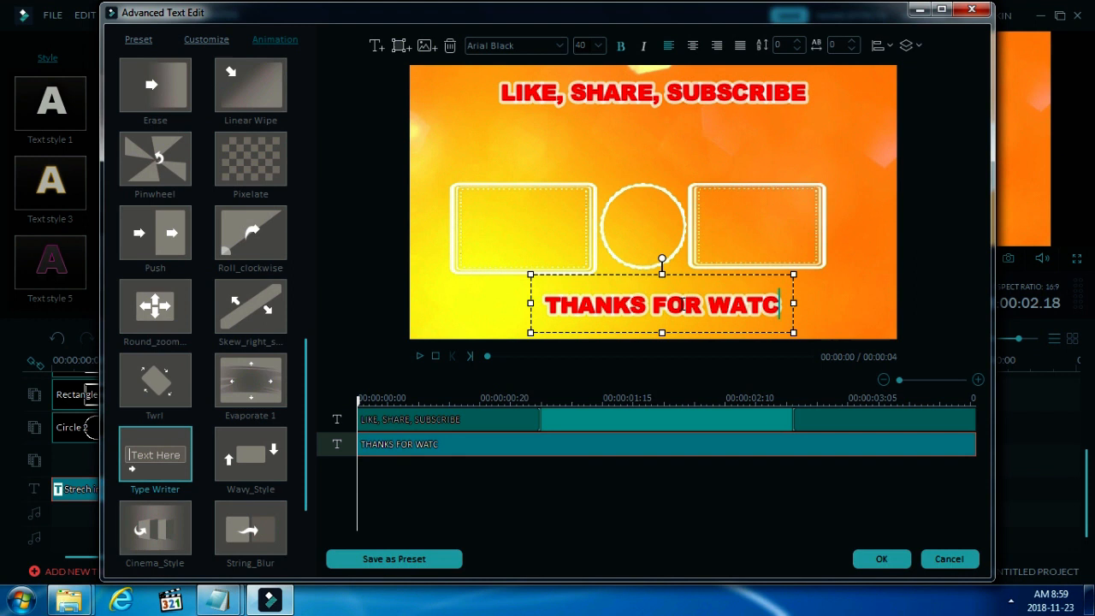
{"action": "type", "text": "HING"}
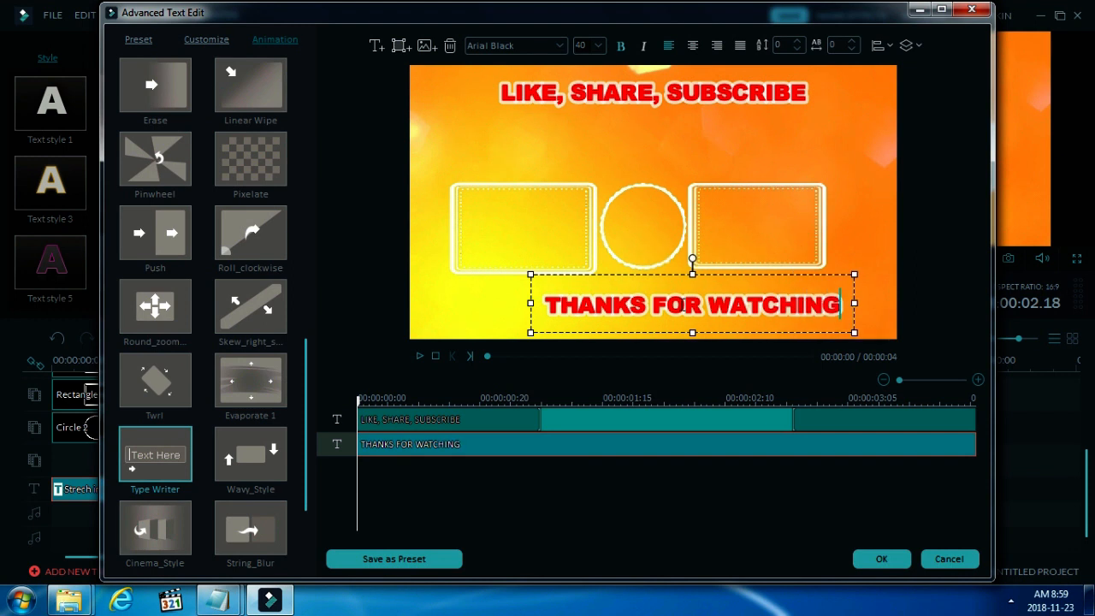
{"action": "left_click_drag", "start_coordinate": [729, 272], "coordinate": [689, 273]}
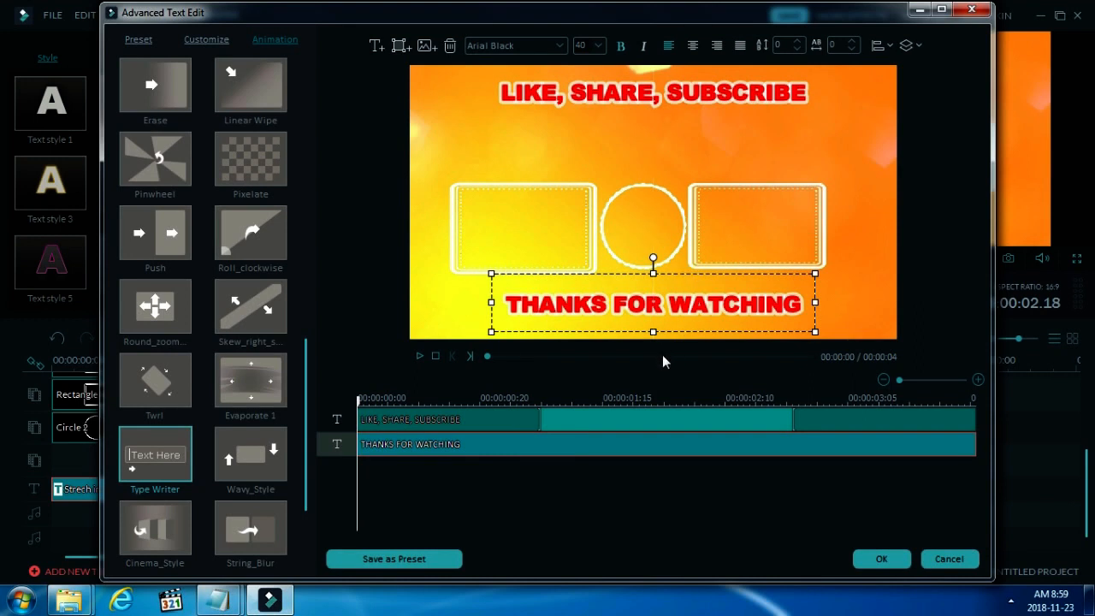
Apply the Type Writer animation to the "THANKS FOR WATCHING" text, accept the advanced edits and finish editing the title
{"action": "double_click", "coordinate": [147, 457]}
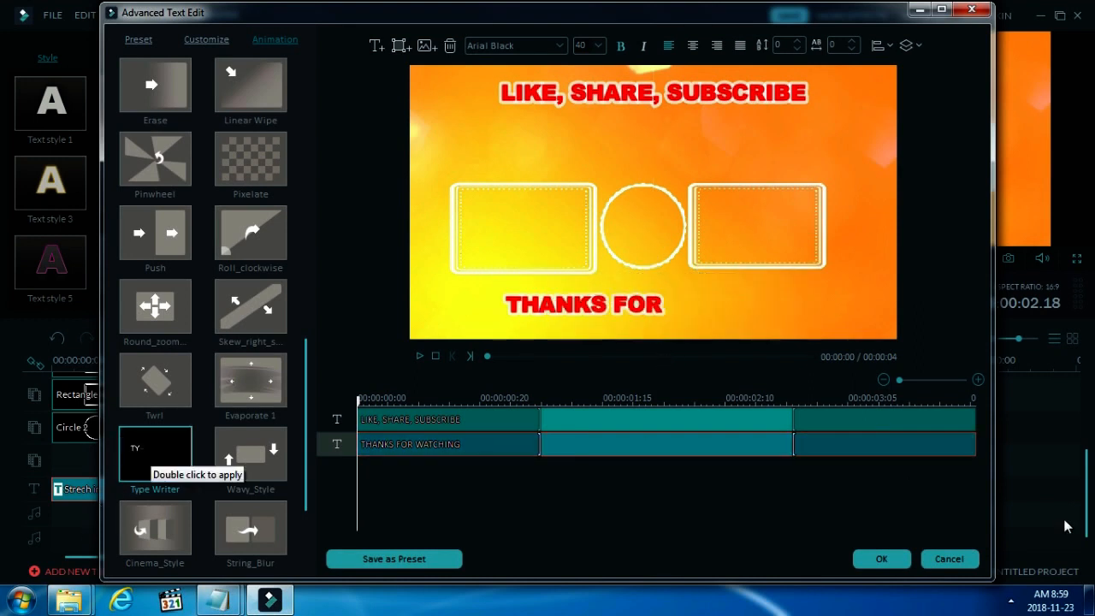
{"action": "left_click", "coordinate": [893, 559]}
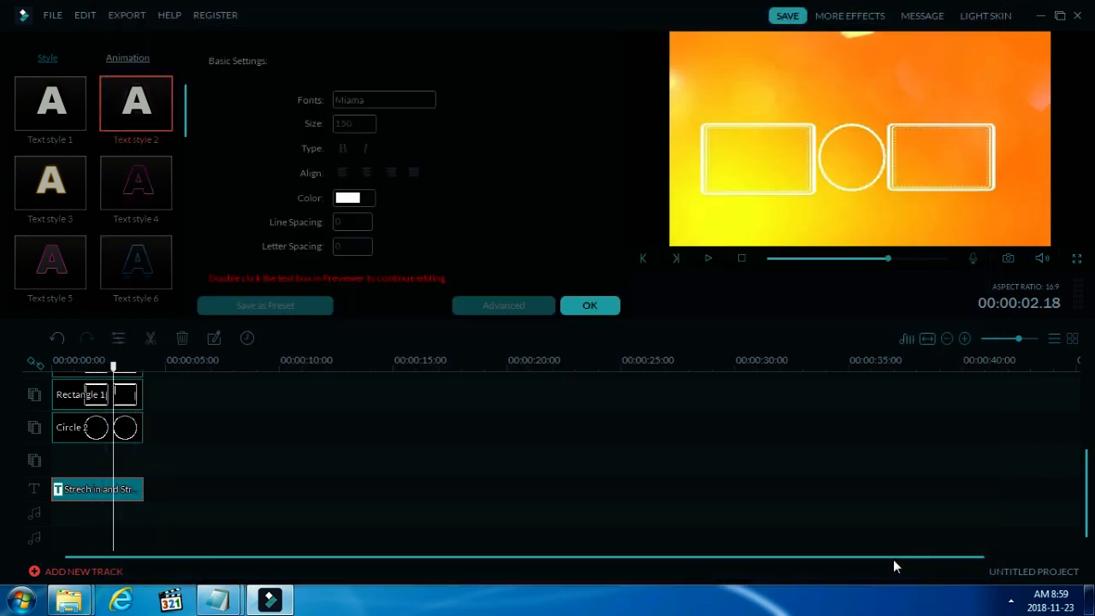
{"action": "left_click", "coordinate": [606, 306]}
{"action": "left_click", "coordinate": [590, 299]}
{"action": "left_click", "coordinate": [920, 76]}
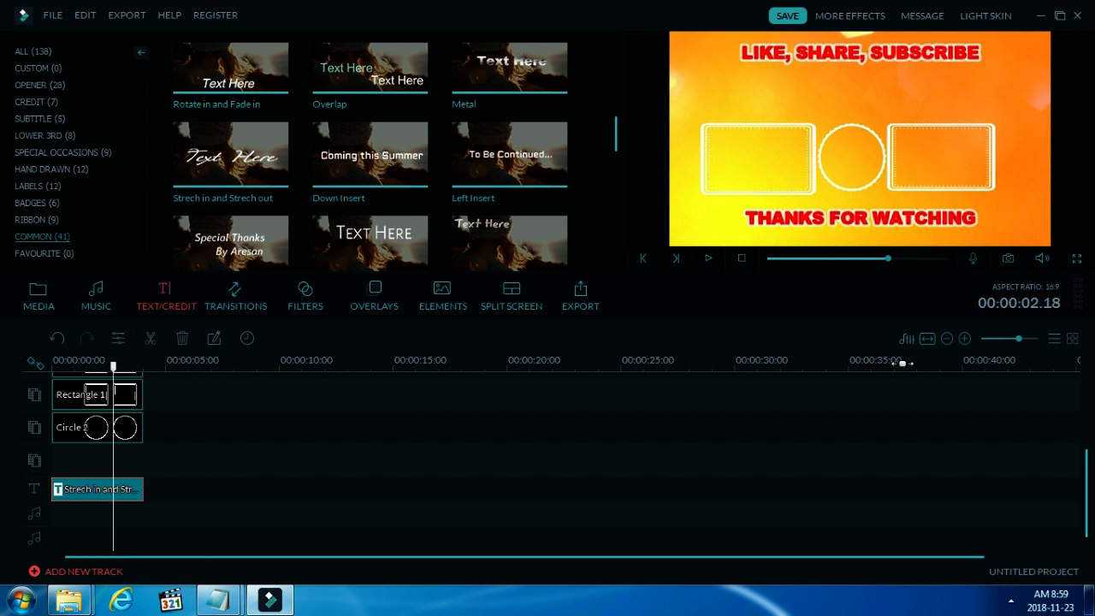
Browse the sample colours and the Shapes, Love, Badge and Hand Drawn element categories for more end screen decorations
{"action": "left_click_drag", "start_coordinate": [1087, 457], "coordinate": [1082, 402]}
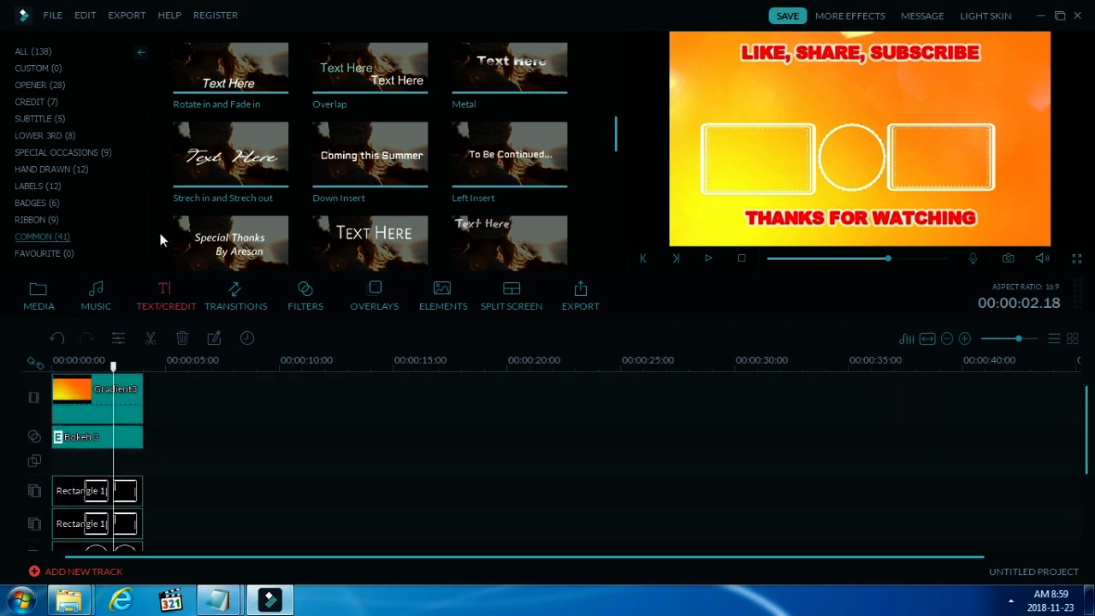
{"action": "left_click", "coordinate": [38, 292]}
{"action": "left_click_drag", "start_coordinate": [611, 146], "coordinate": [616, 107]}
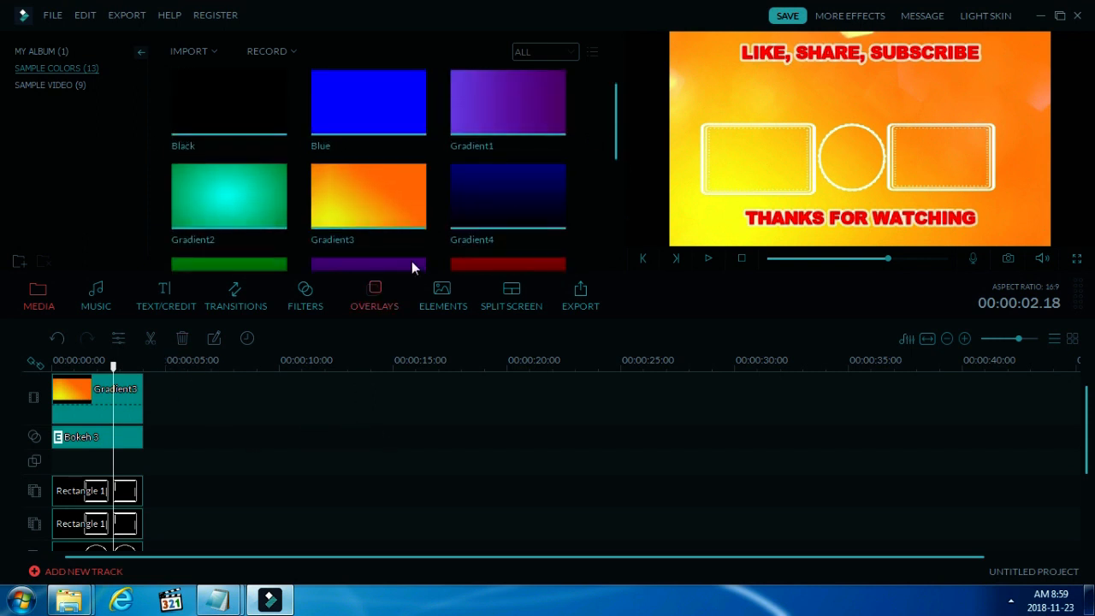
{"action": "left_click", "coordinate": [444, 292]}
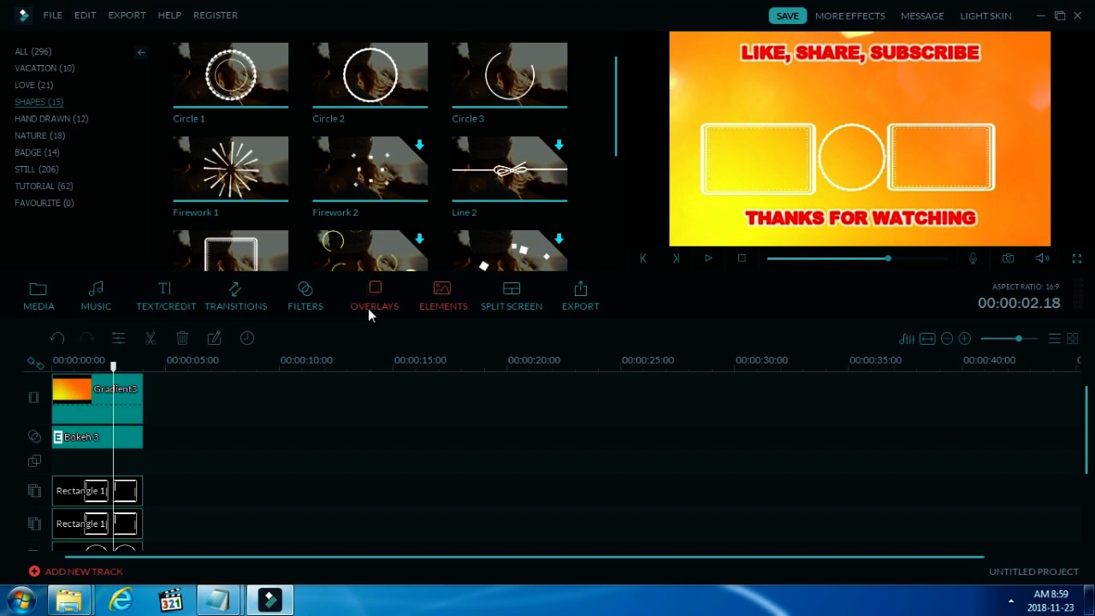
{"action": "left_click", "coordinate": [40, 84]}
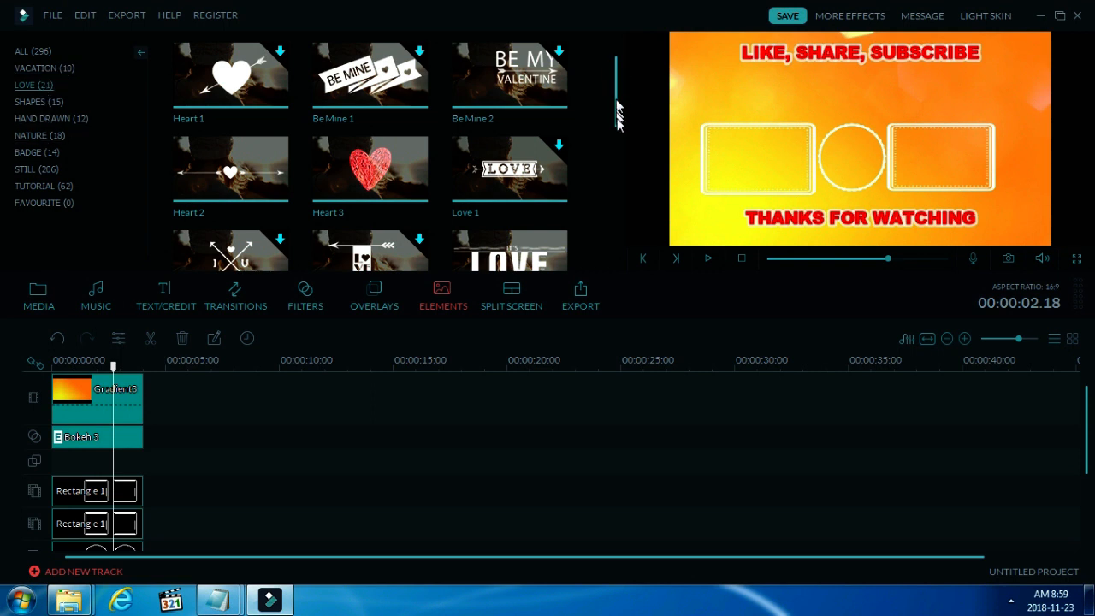
{"action": "left_click_drag", "start_coordinate": [614, 91], "coordinate": [622, 158]}
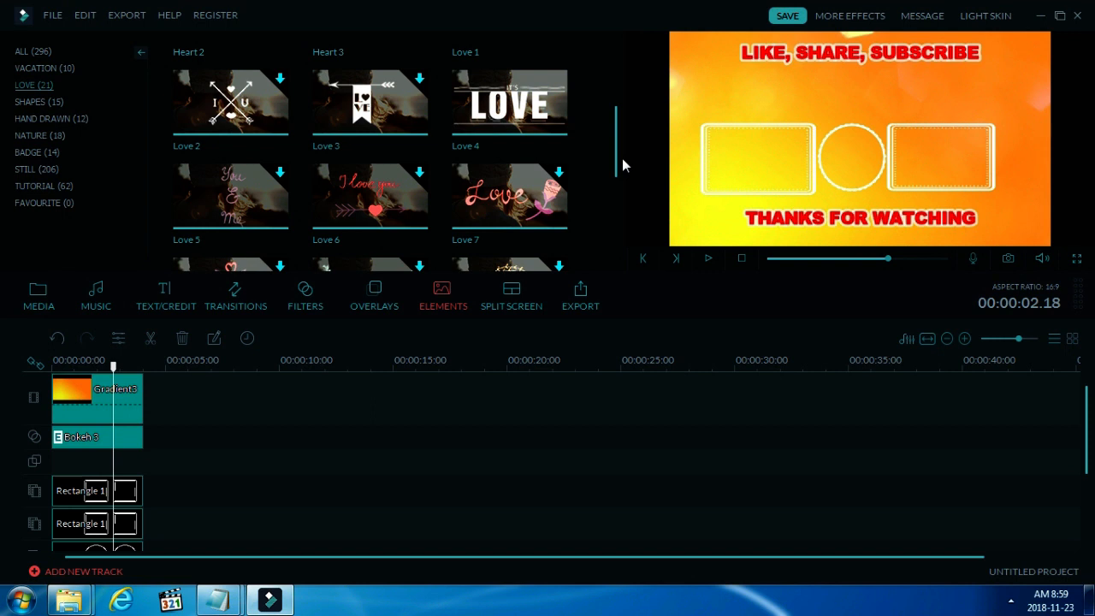
{"action": "left_click", "coordinate": [35, 152]}
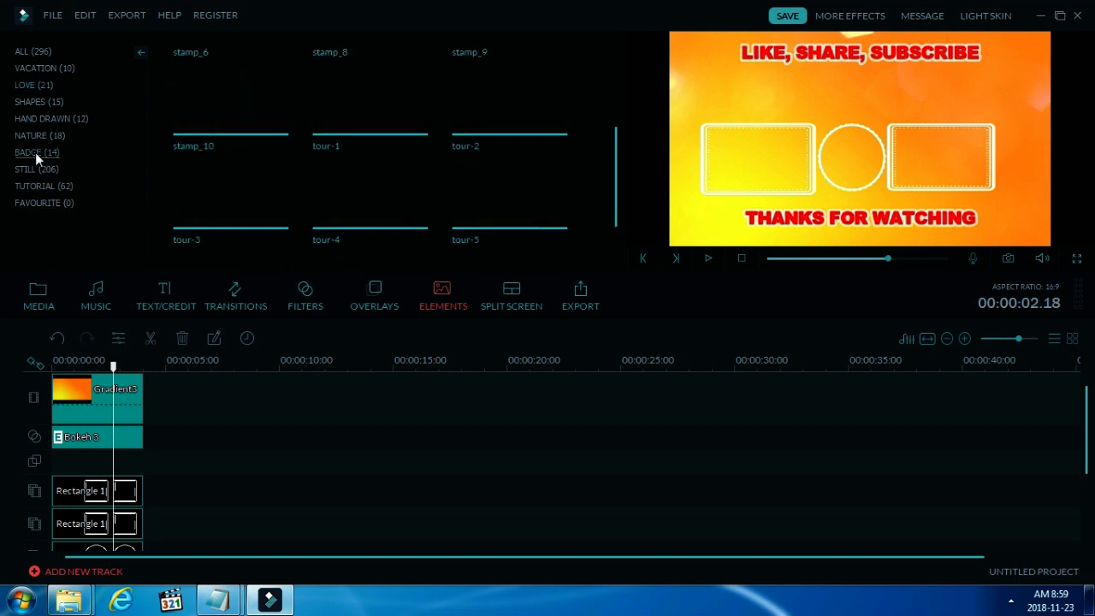
{"action": "left_click", "coordinate": [45, 123]}
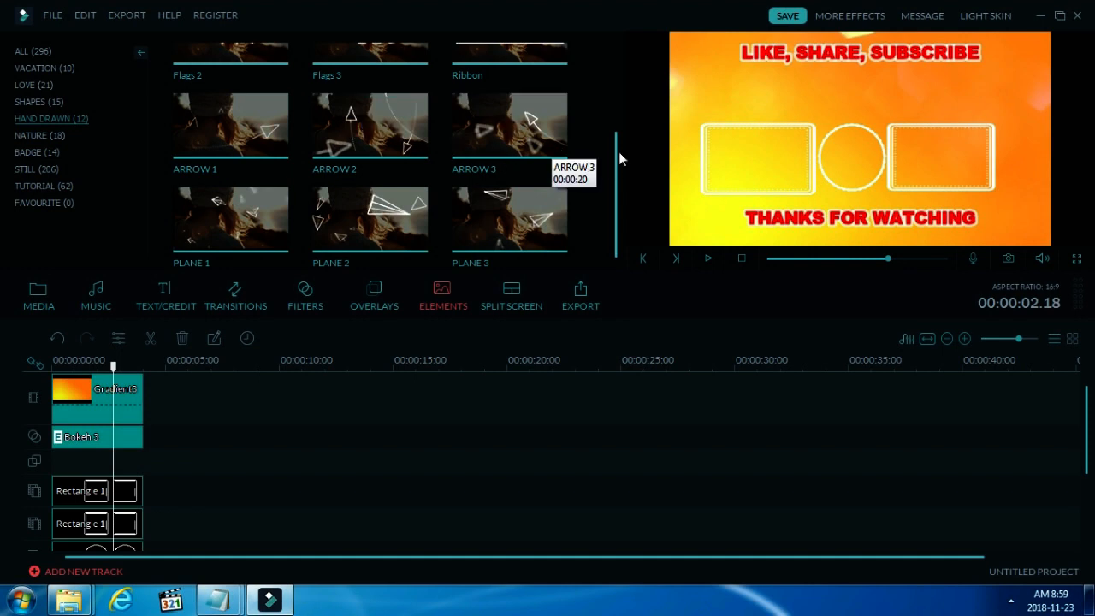
Try the PLANE 2 hand-drawn element on the empty part of the timeline after the existing clips and remove it again
{"action": "left_click_drag", "start_coordinate": [382, 244], "coordinate": [317, 451]}
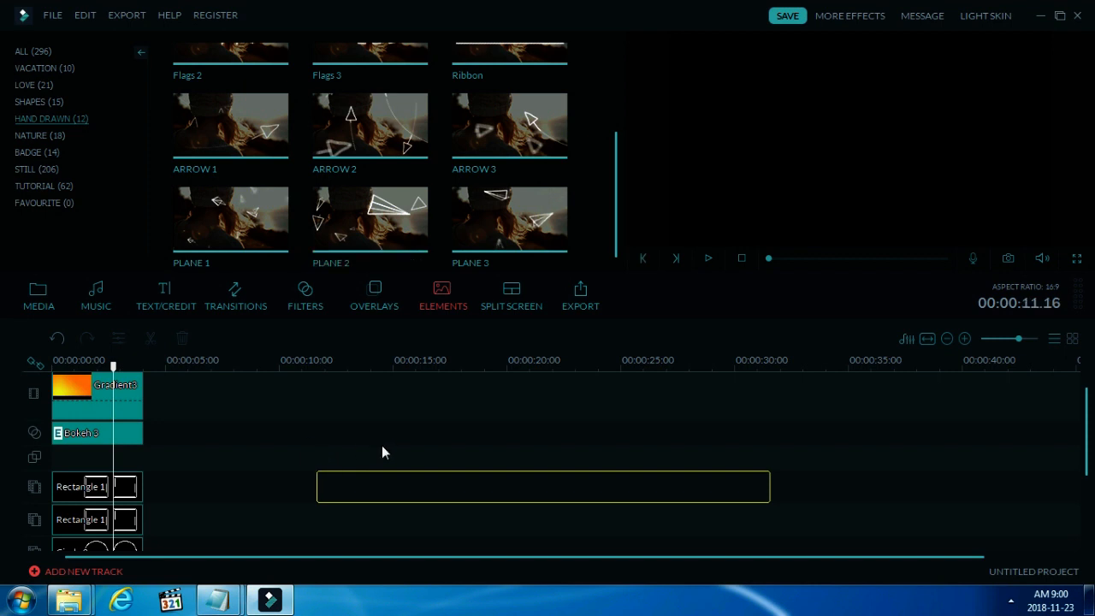
{"action": "right_click", "coordinate": [416, 493]}
{"action": "left_click", "coordinate": [454, 330]}
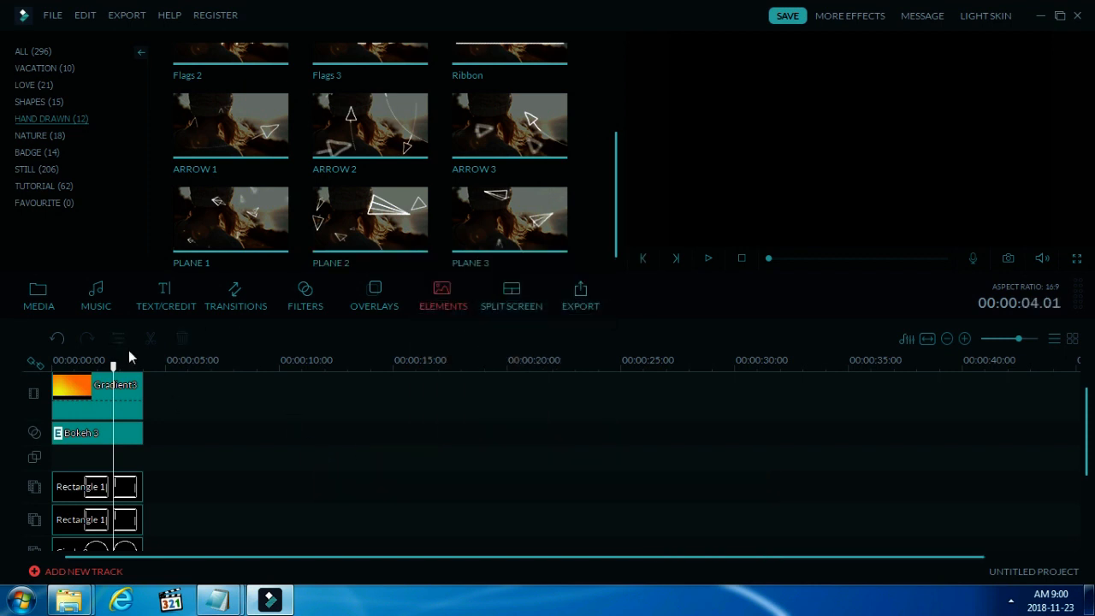